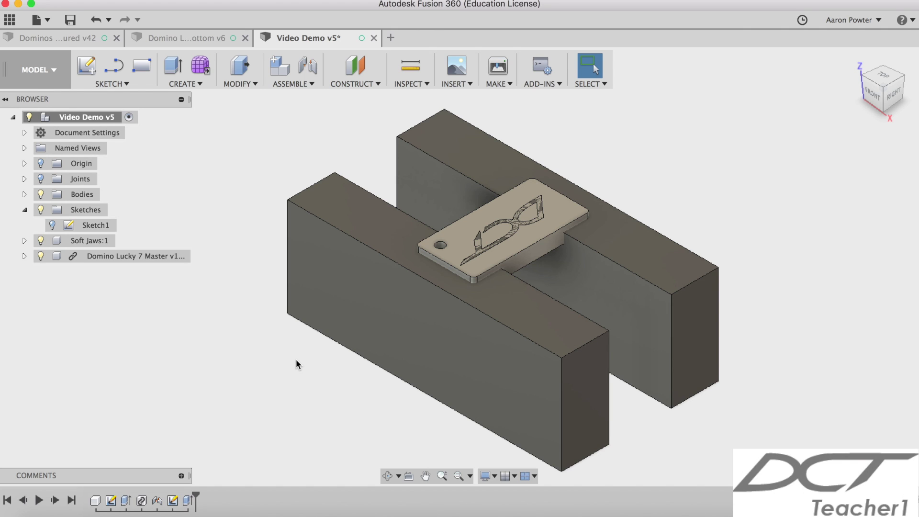
pyautogui.click(96, 20)
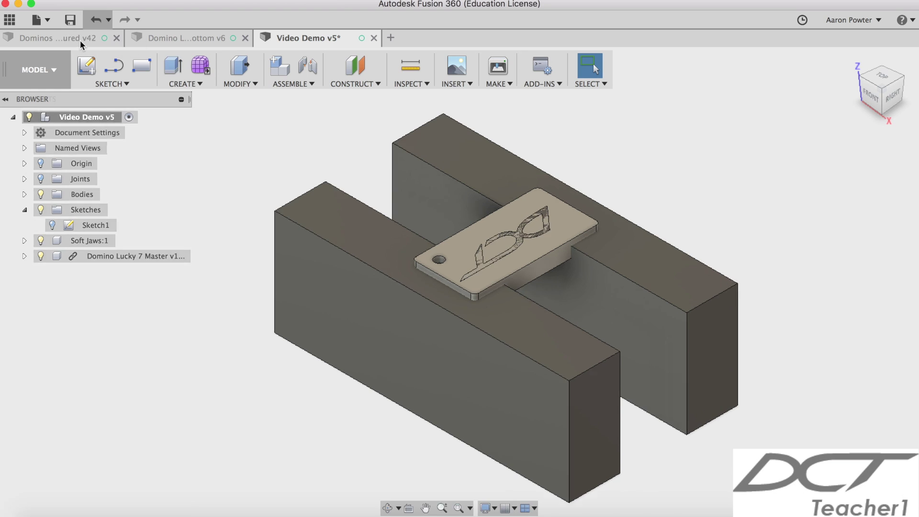
pyautogui.click(79, 40)
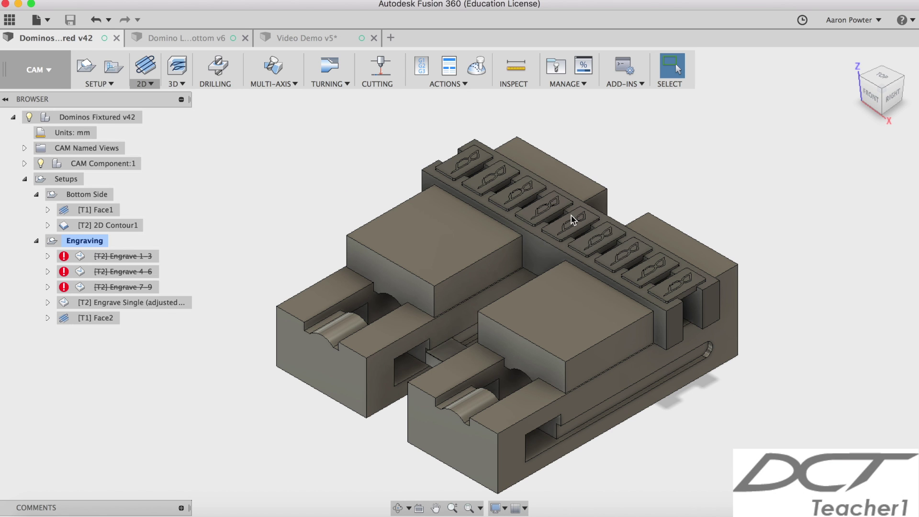
pyautogui.click(344, 37)
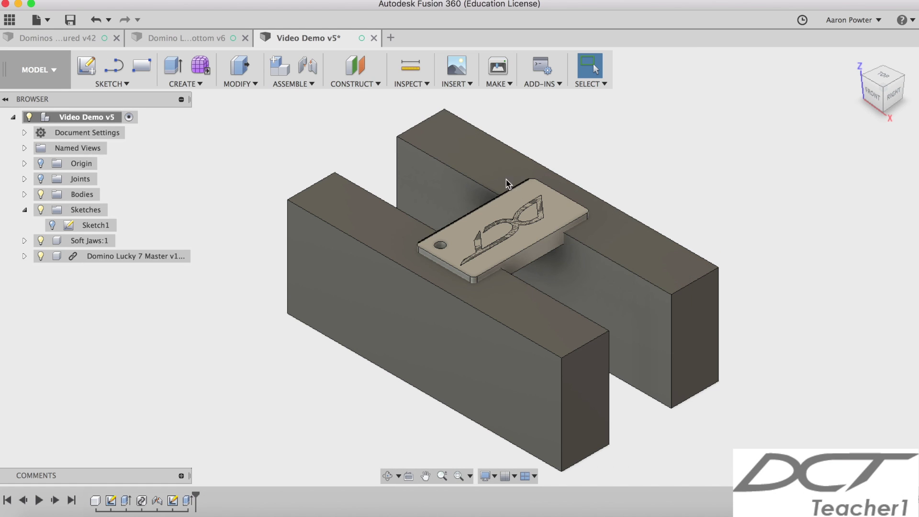
pyautogui.click(41, 501)
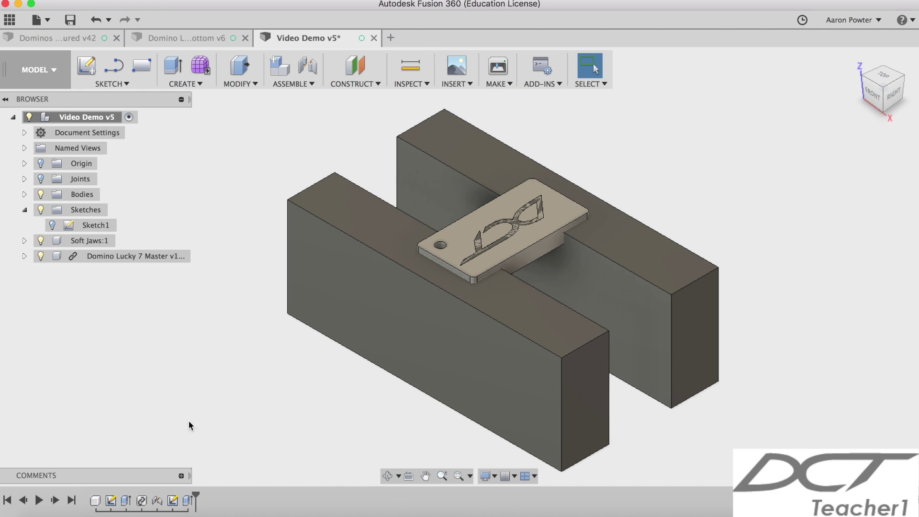
pyautogui.rightClick(157, 500)
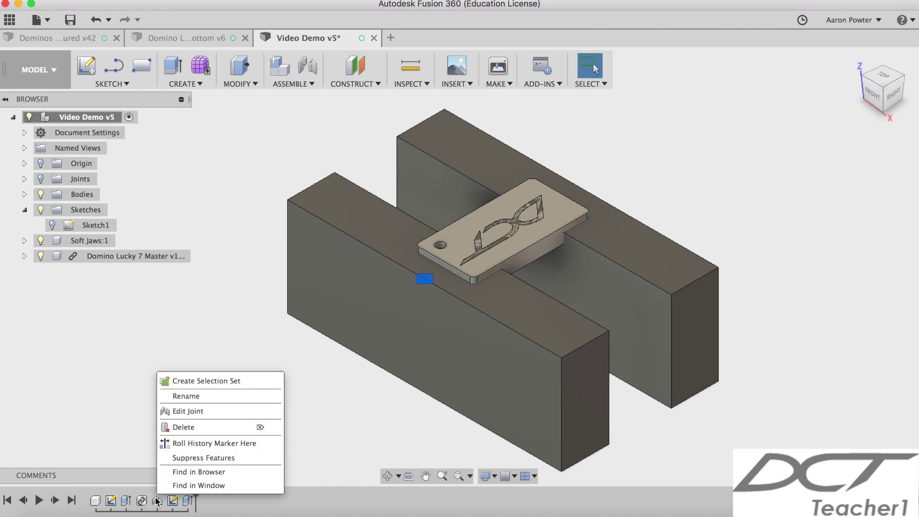
pyautogui.click(186, 412)
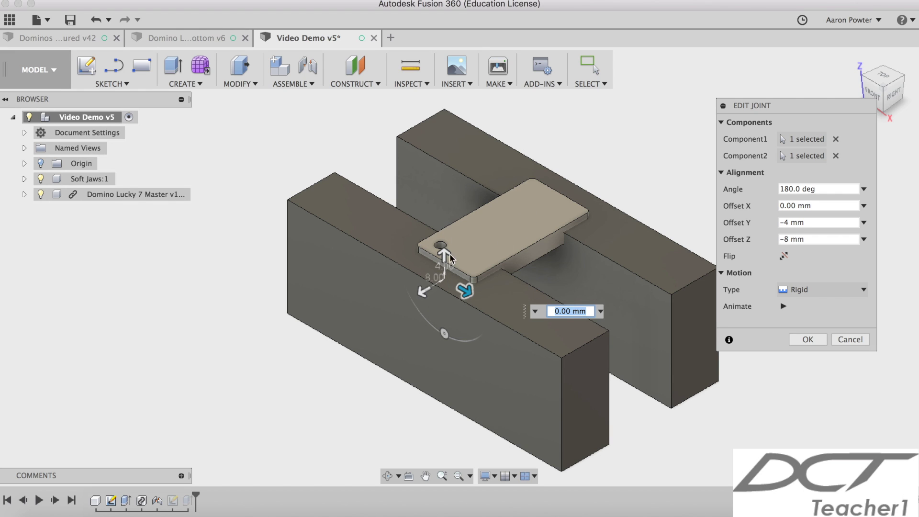
pyautogui.click(850, 341)
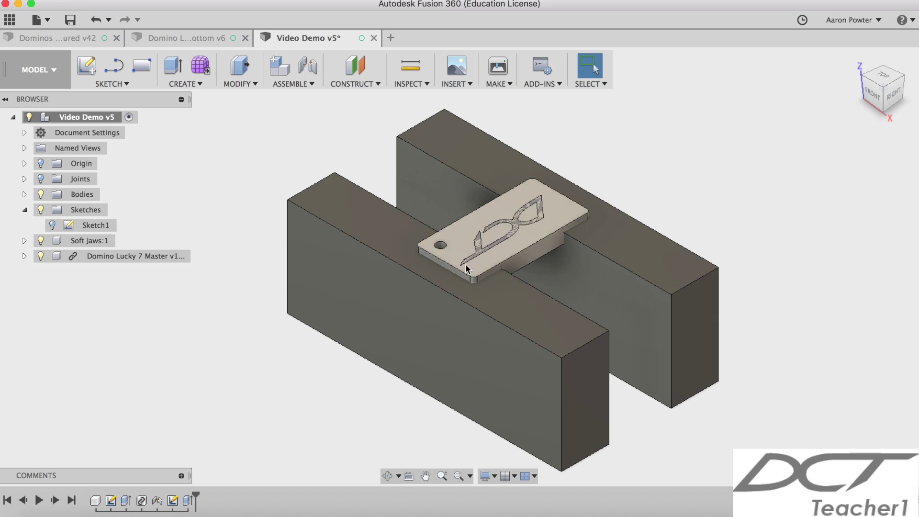
pyautogui.click(466, 83)
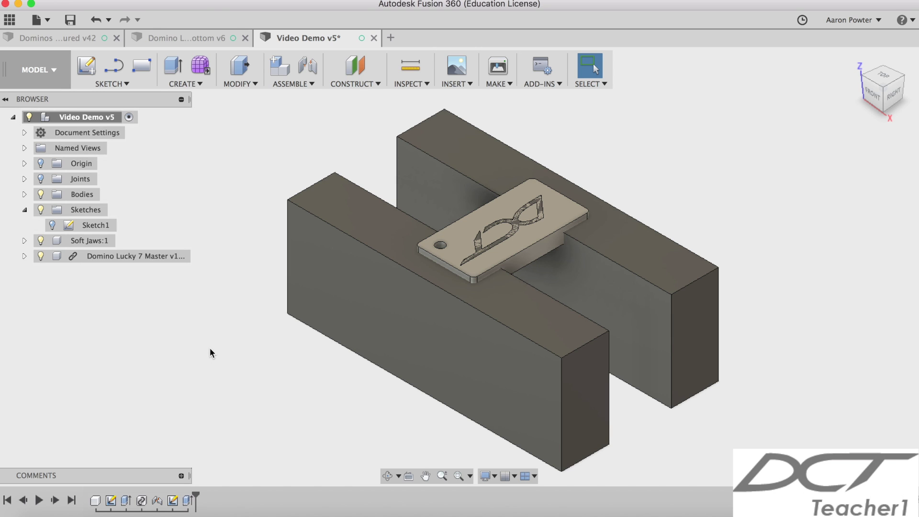
# Step: Switch to the CAM workspace and expand Setup1 to show its operations
pyautogui.click(35, 70)
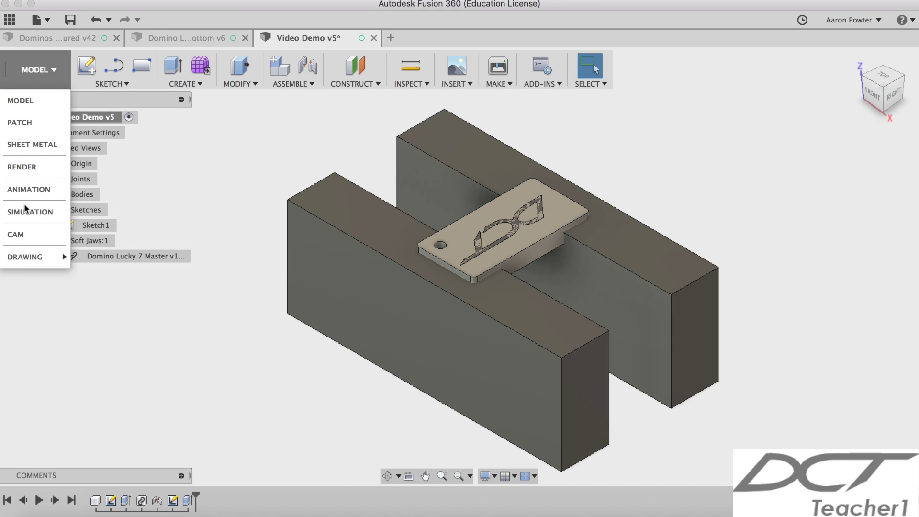
pyautogui.click(24, 232)
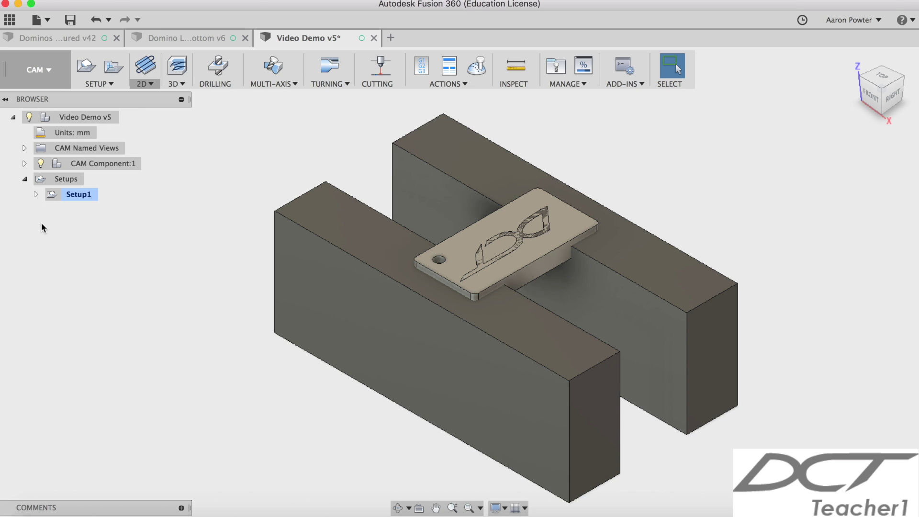
pyautogui.click(36, 194)
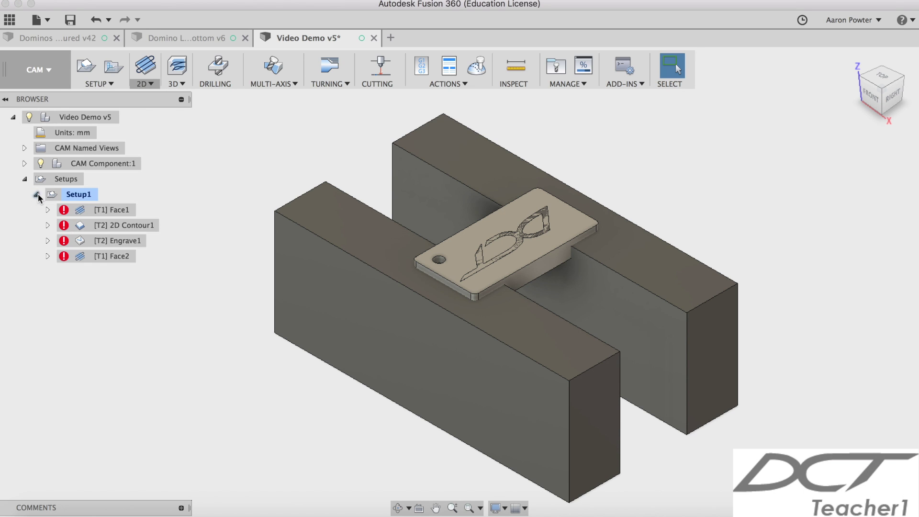
# Step: Collapse Setup1 and start a new milling setup, Setup2
pyautogui.rightClick(71, 194)
pyautogui.click(102, 263)
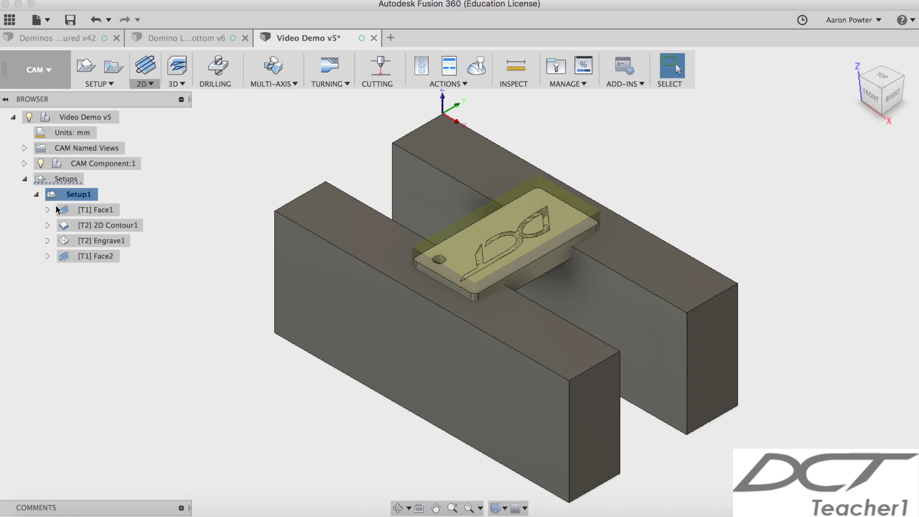
pyautogui.click(36, 194)
pyautogui.click(99, 248)
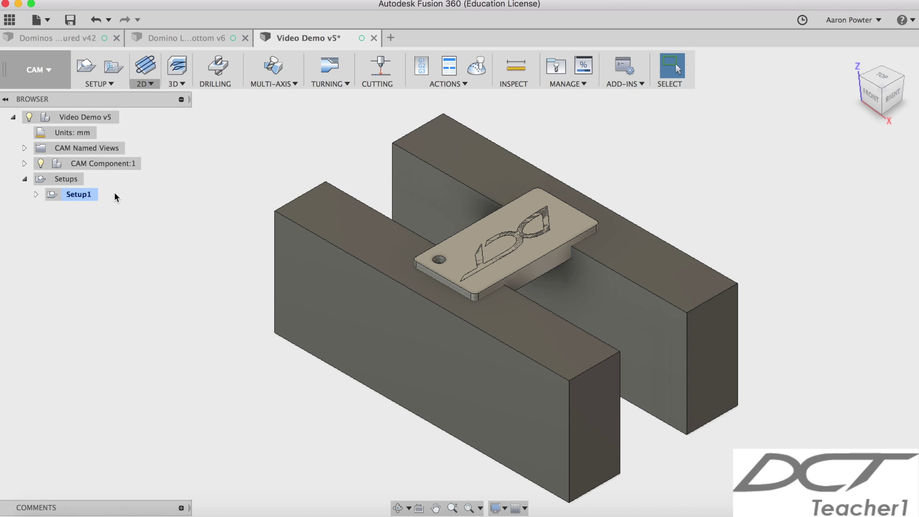
pyautogui.click(87, 67)
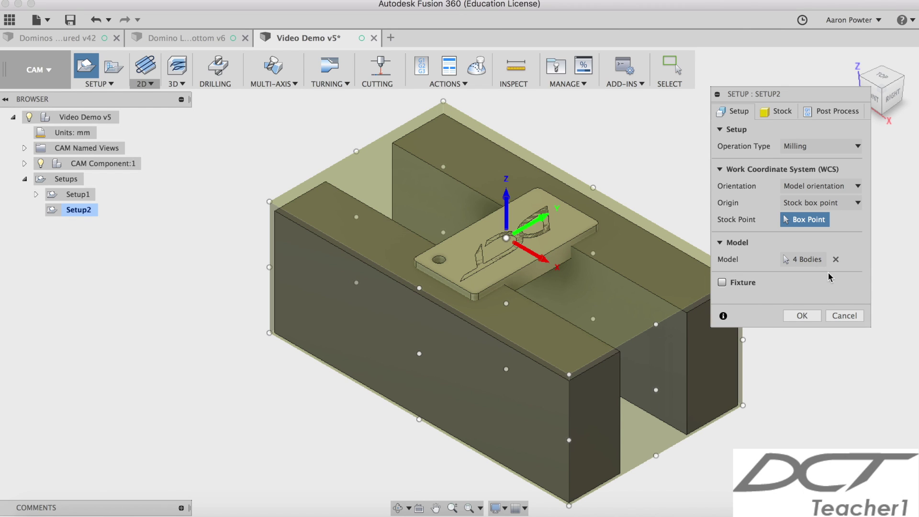
# Step: Set the keychain plate as Setup2's model and both jaw blocks as fixtures
pyautogui.click(836, 259)
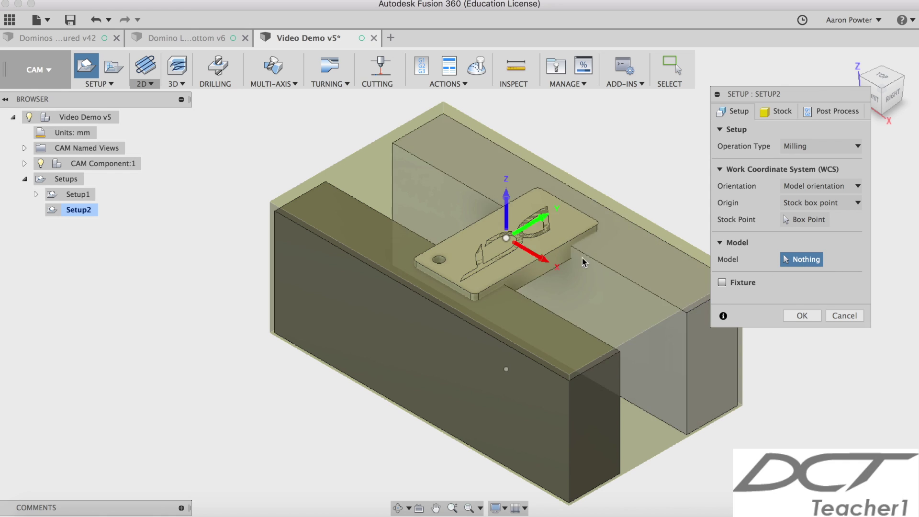
pyautogui.click(561, 245)
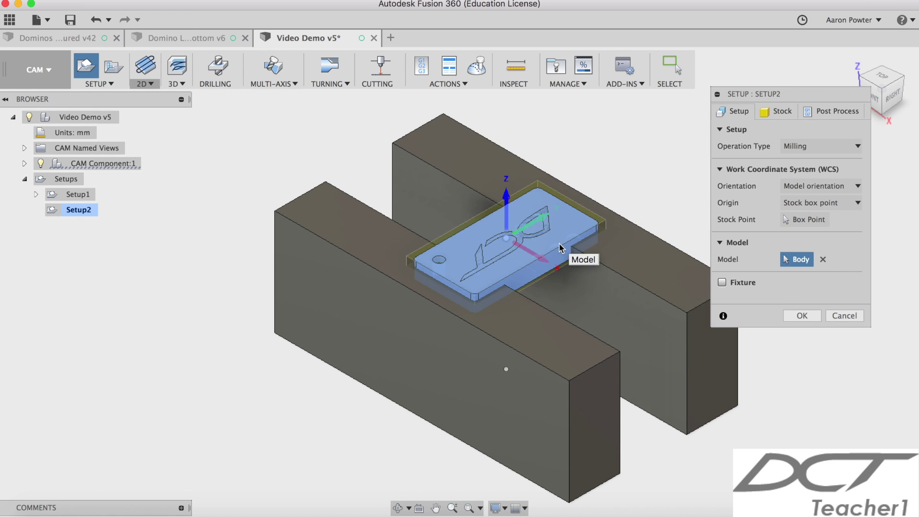
pyautogui.click(722, 282)
pyautogui.click(686, 294)
pyautogui.click(571, 365)
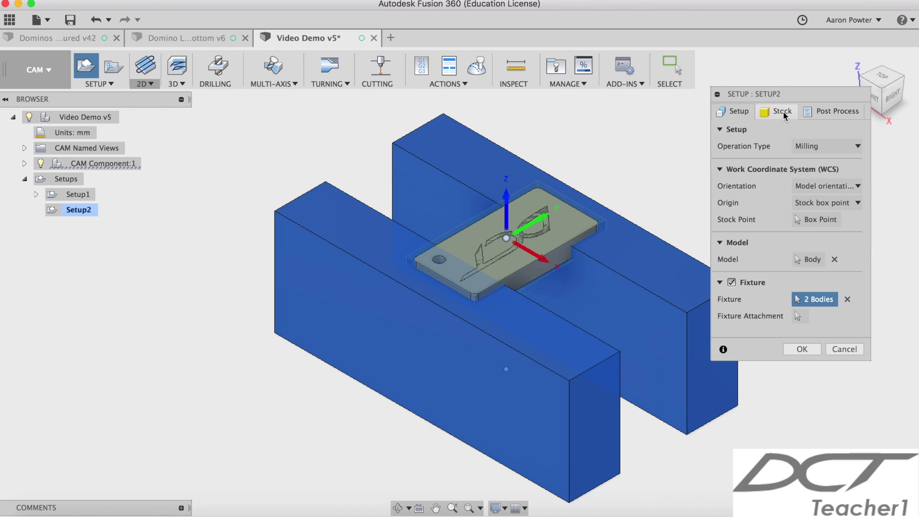
# Step: Place the work origin at a selected point on the back jaw's top corner
pyautogui.click(820, 219)
pyautogui.click(832, 203)
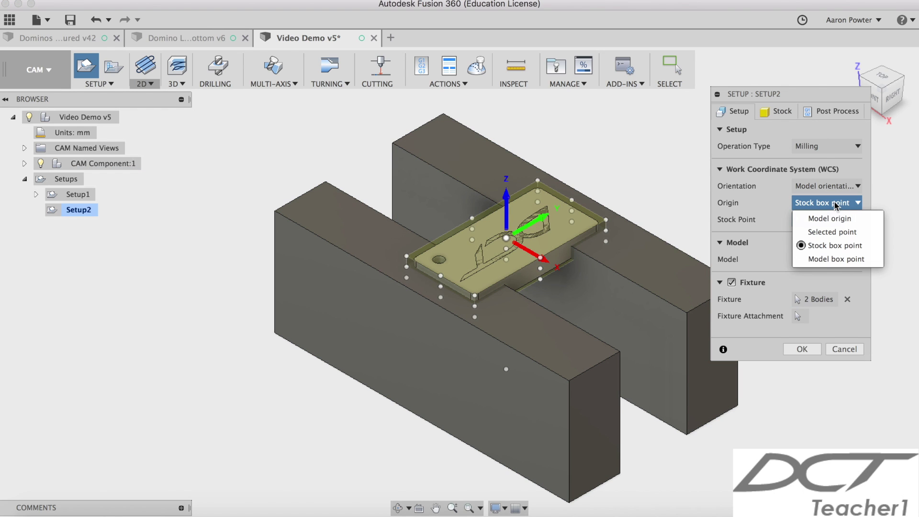
pyautogui.click(835, 231)
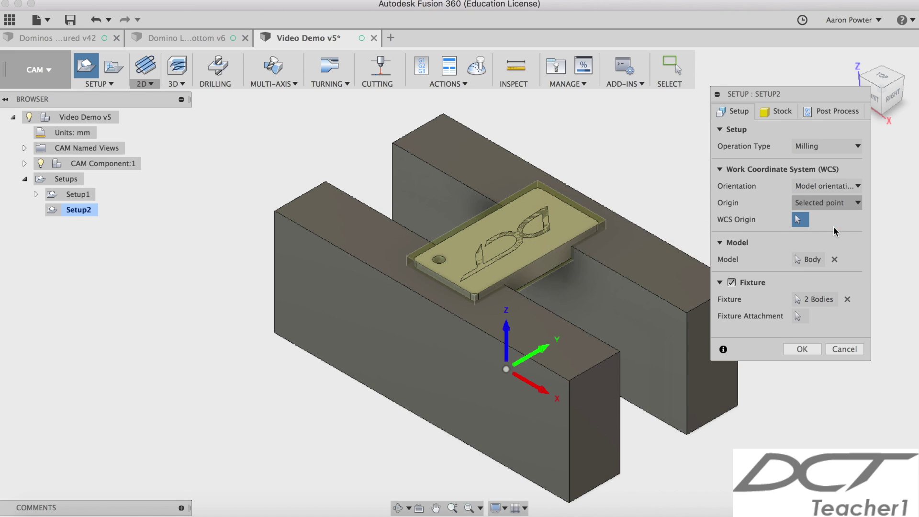
pyautogui.click(444, 115)
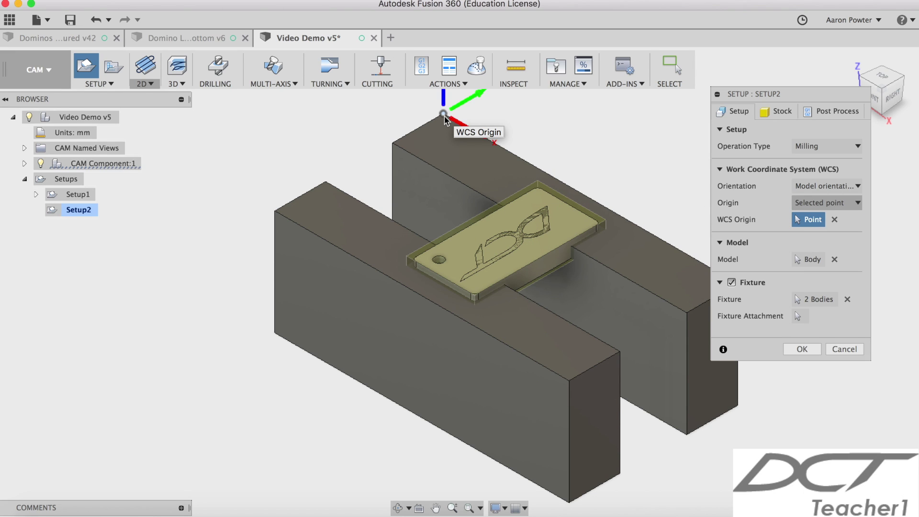
# Step: Set stock side offset to 0 mm and top offset to 4 mm, then confirm the setup
pyautogui.click(782, 111)
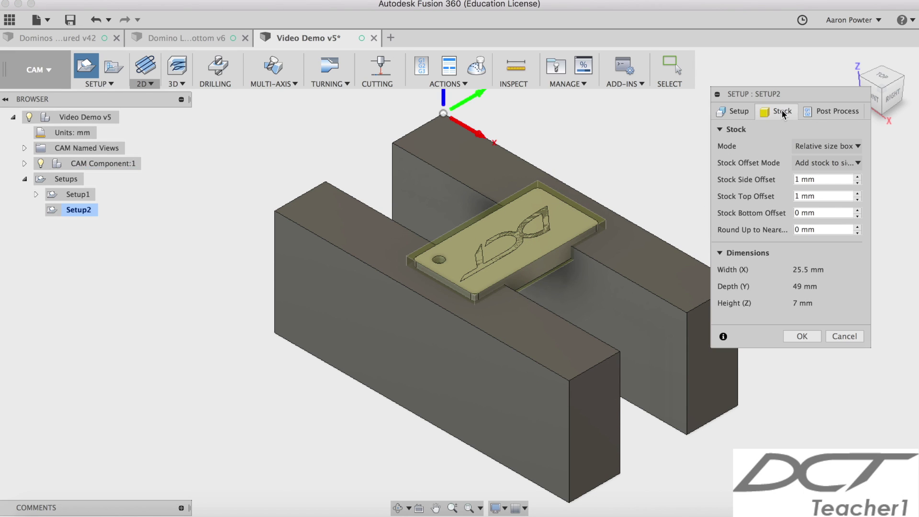
pyautogui.click(857, 182)
pyautogui.click(858, 195)
pyautogui.click(858, 194)
pyautogui.click(857, 194)
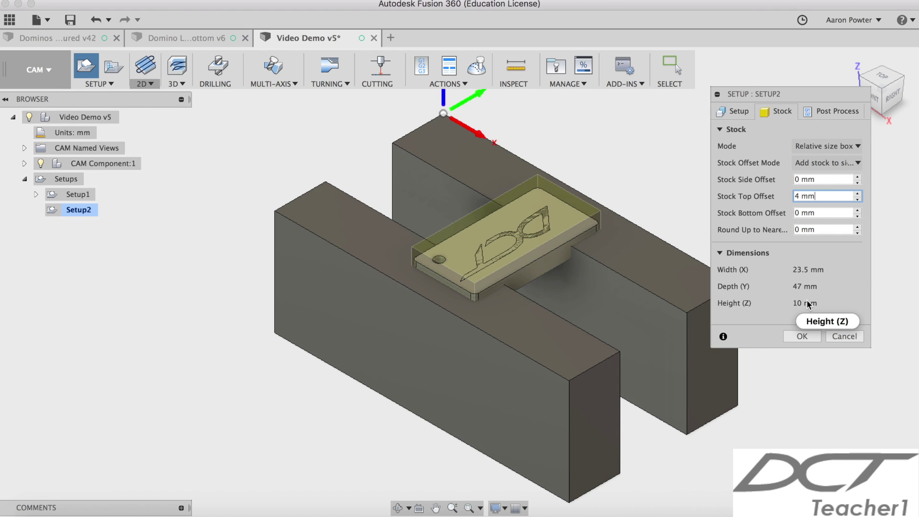
pyautogui.click(798, 337)
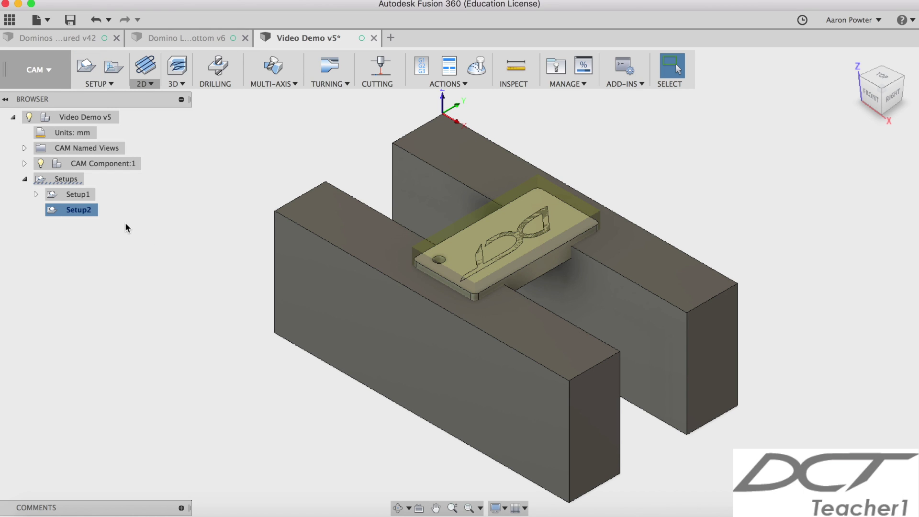
# Step: Change Setup2's post processing WCS Offset to 1
pyautogui.rightClick(81, 212)
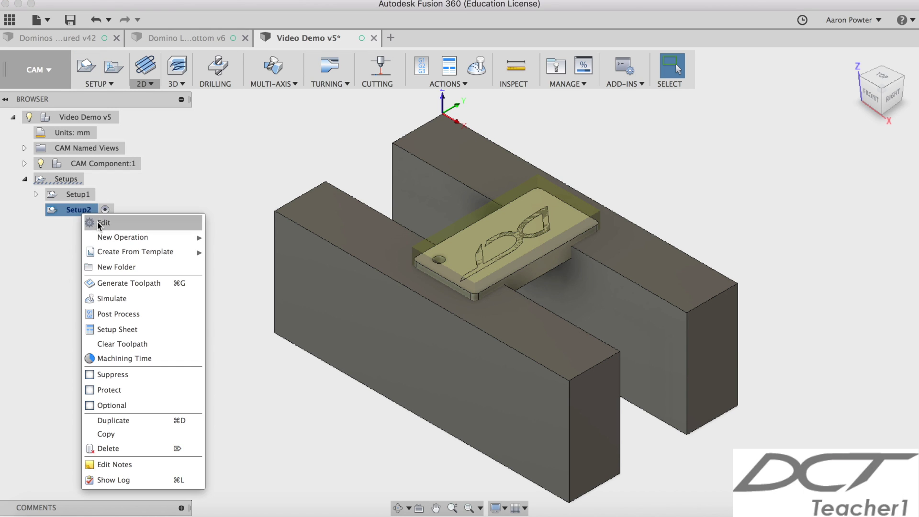
pyautogui.click(99, 223)
pyautogui.click(814, 110)
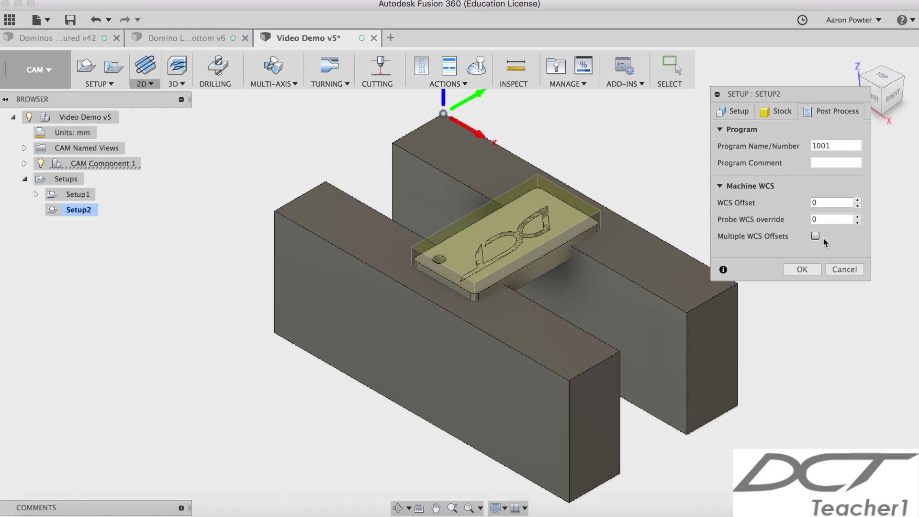
pyautogui.click(817, 205)
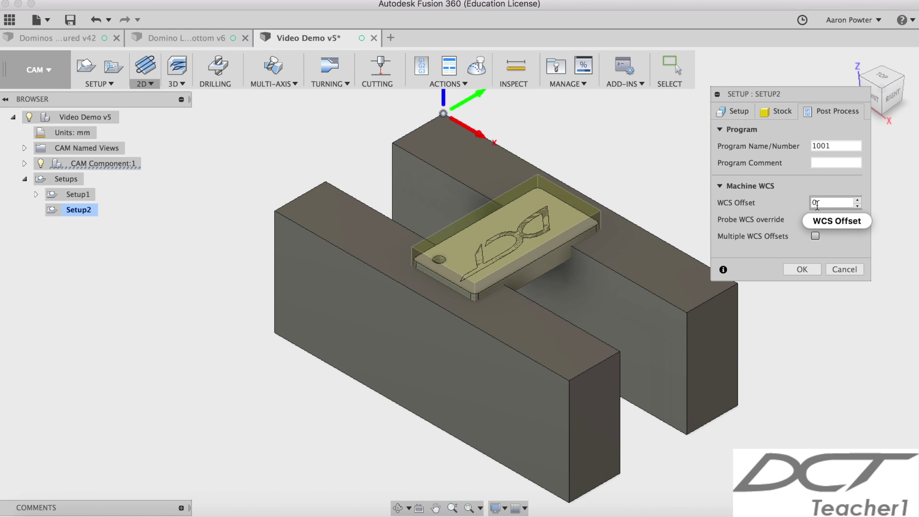
pyautogui.click(858, 200)
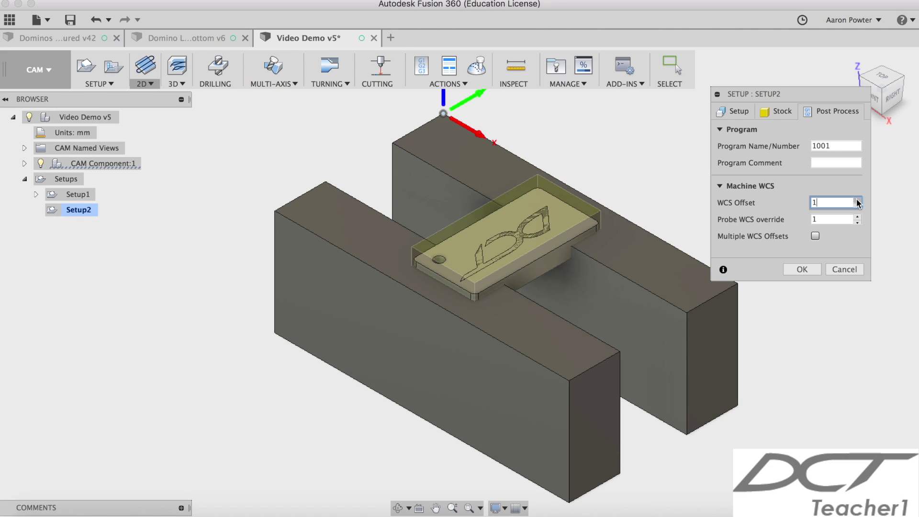
pyautogui.click(802, 269)
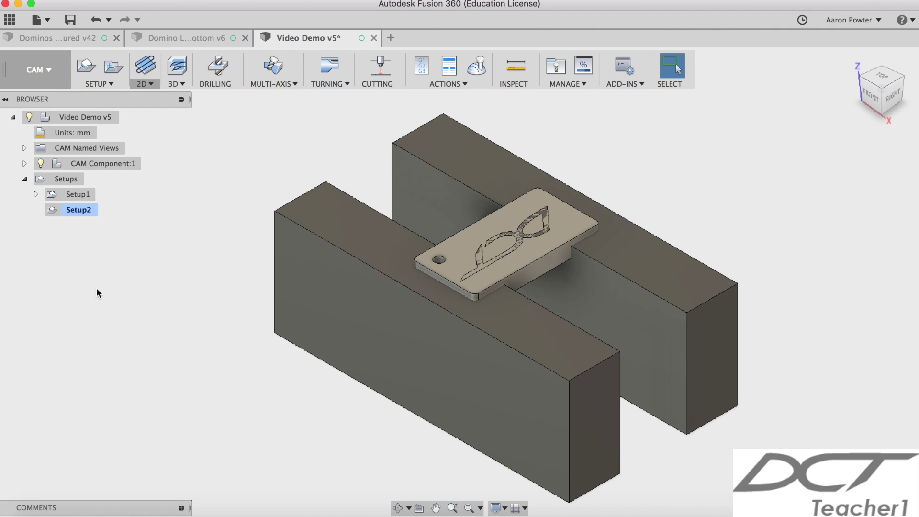
# Step: Rename Setup2 to 'Demo'
pyautogui.click(81, 214)
pyautogui.click(80, 211)
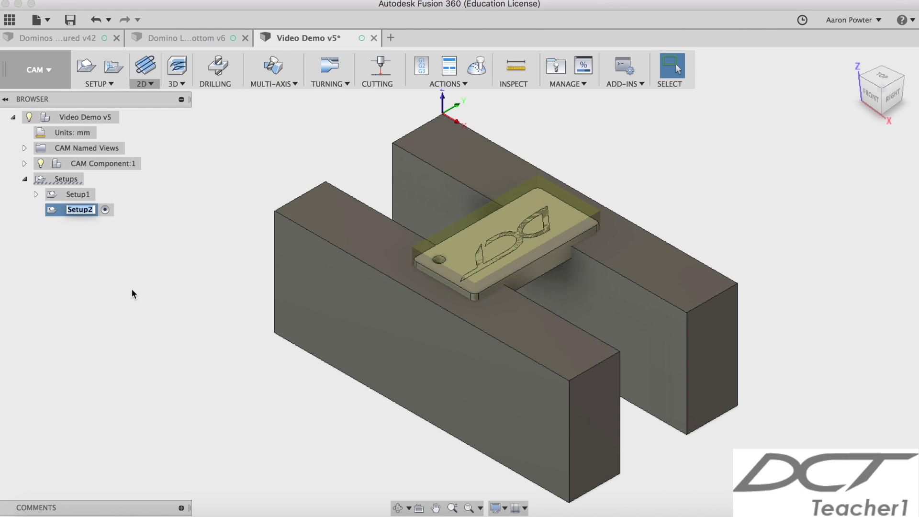
pyautogui.write('Demo')
pyautogui.press('Return')
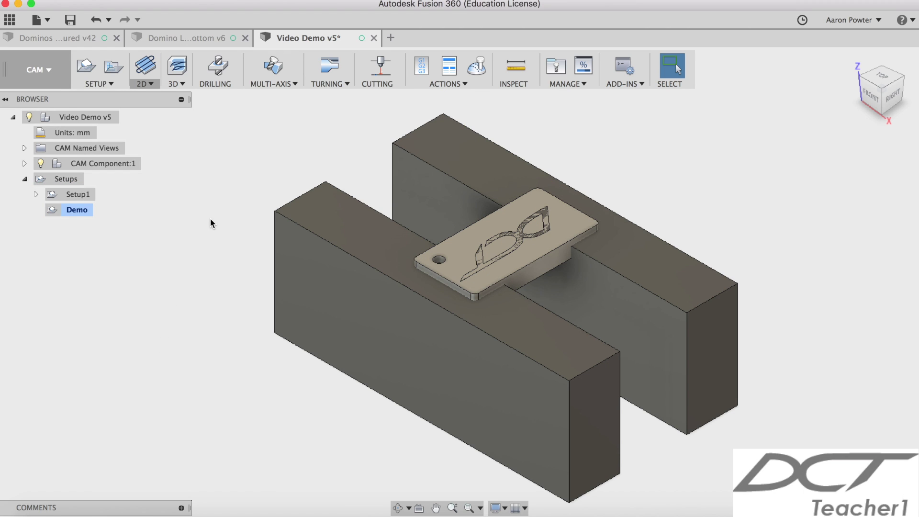
# Step: Add a Face operation to the Demo setup using the SkyfireCNC Ø50 mm face mill
pyautogui.click(72, 213)
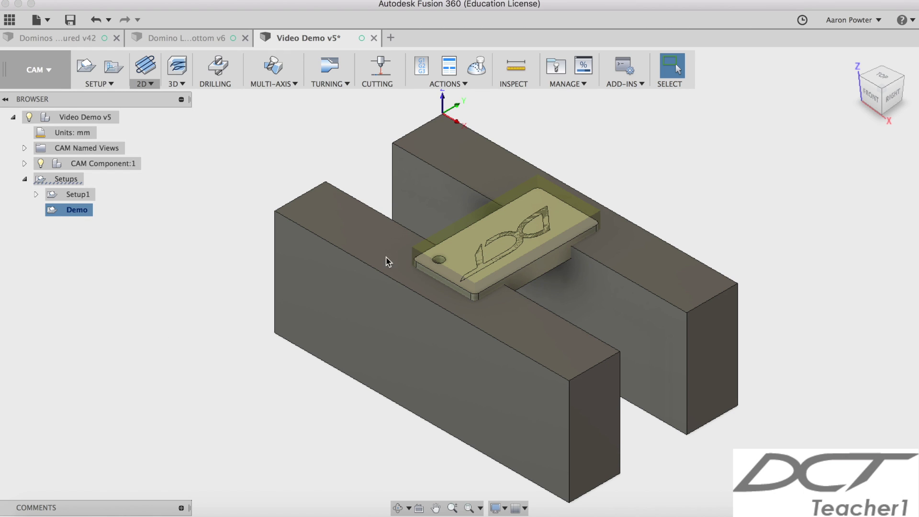
pyautogui.click(150, 85)
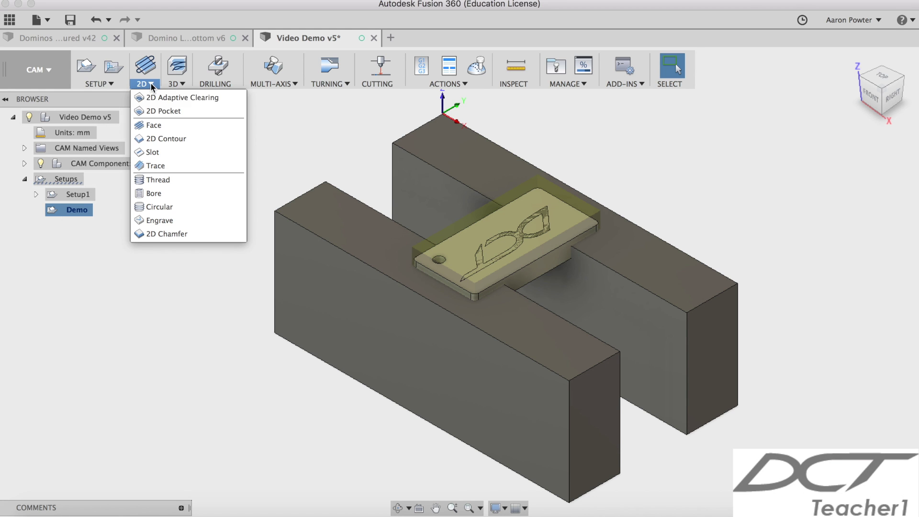
pyautogui.click(157, 127)
pyautogui.click(818, 149)
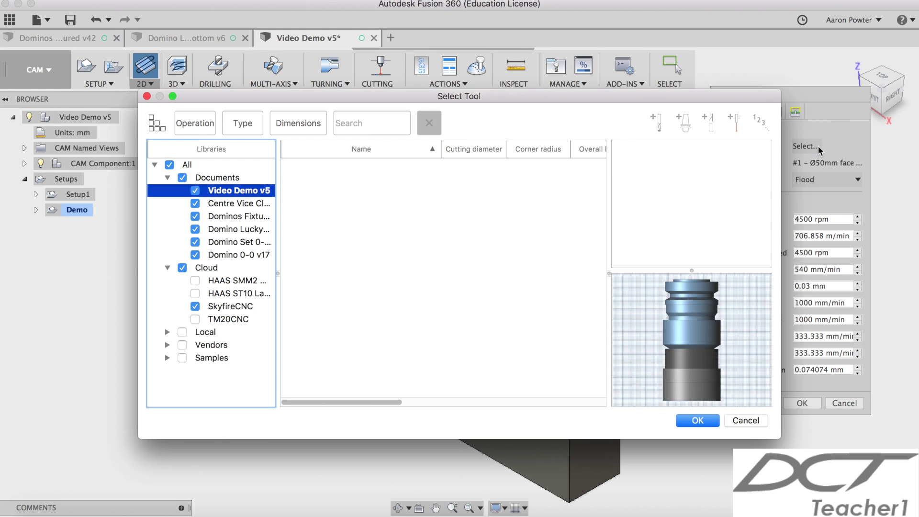
pyautogui.click(218, 309)
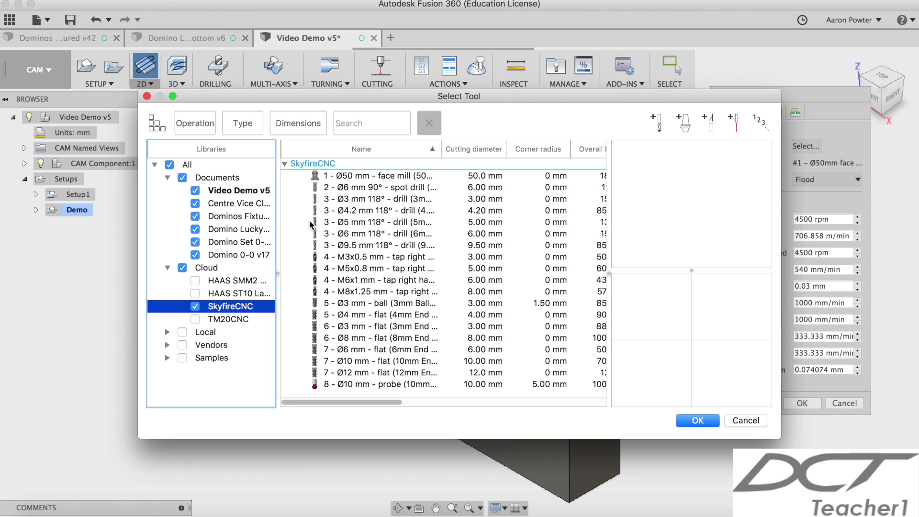
pyautogui.click(338, 176)
pyautogui.click(687, 423)
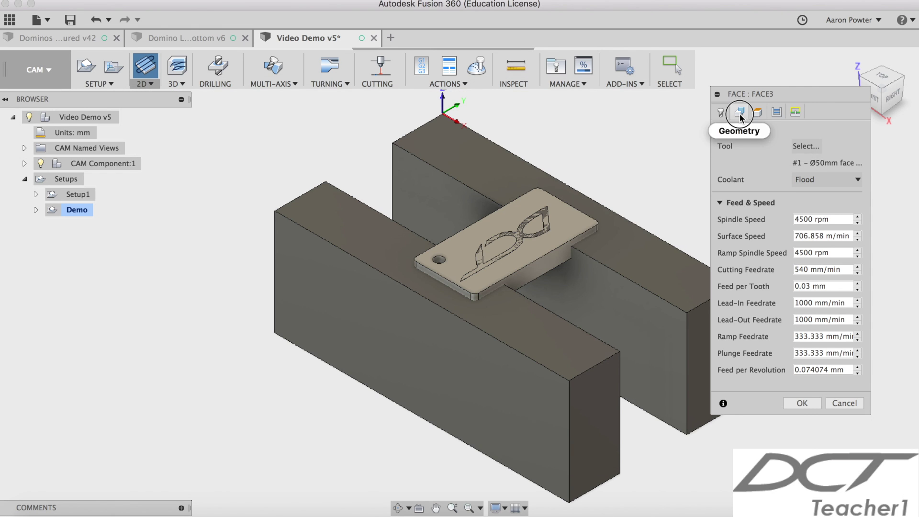
# Step: Enable Extend Before Retract in the linking settings and generate the Face3 toolpath
pyautogui.click(757, 113)
pyautogui.click(758, 112)
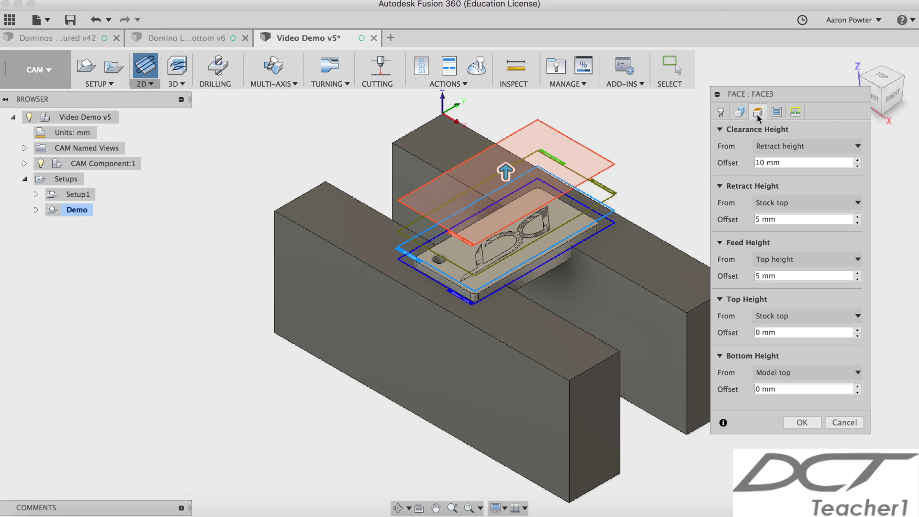
pyautogui.click(777, 113)
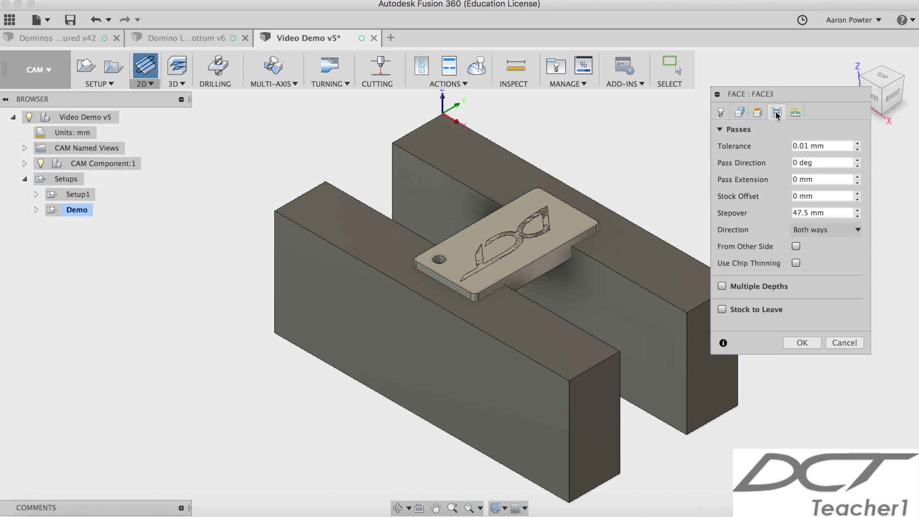
pyautogui.click(793, 180)
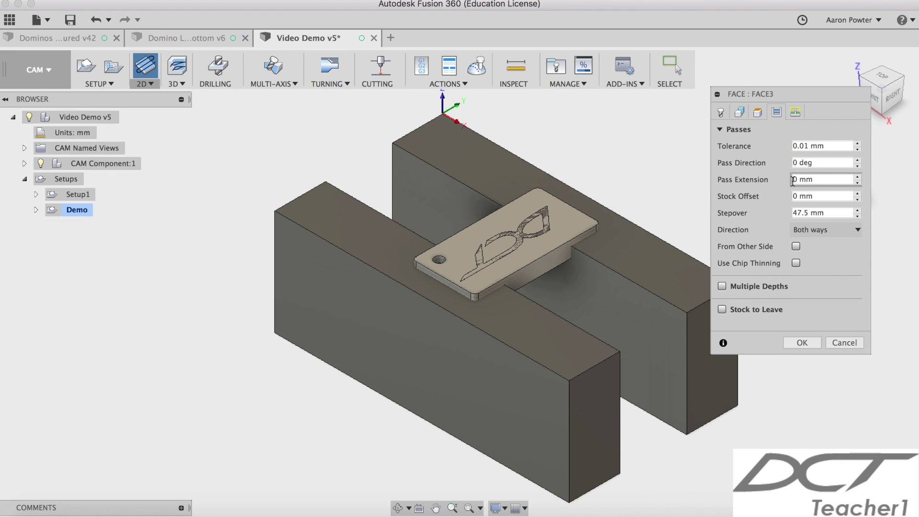
pyautogui.click(795, 113)
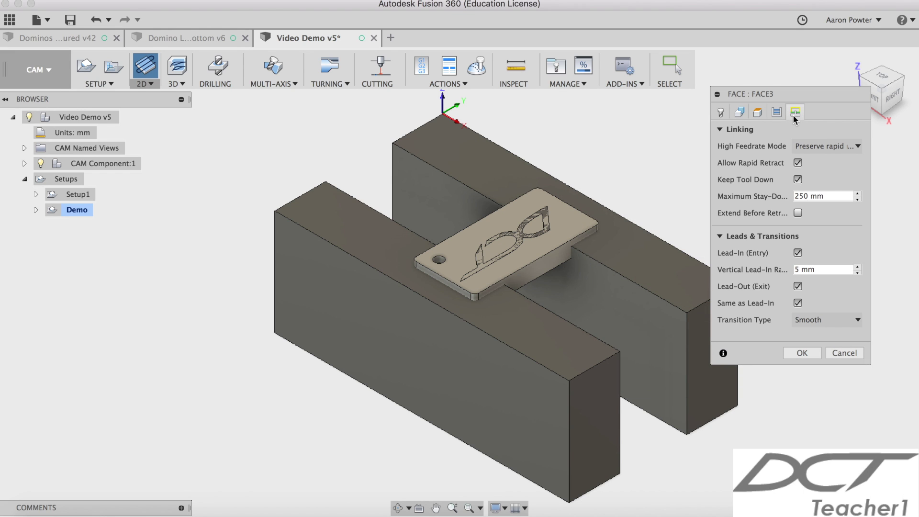
pyautogui.click(797, 213)
pyautogui.click(801, 353)
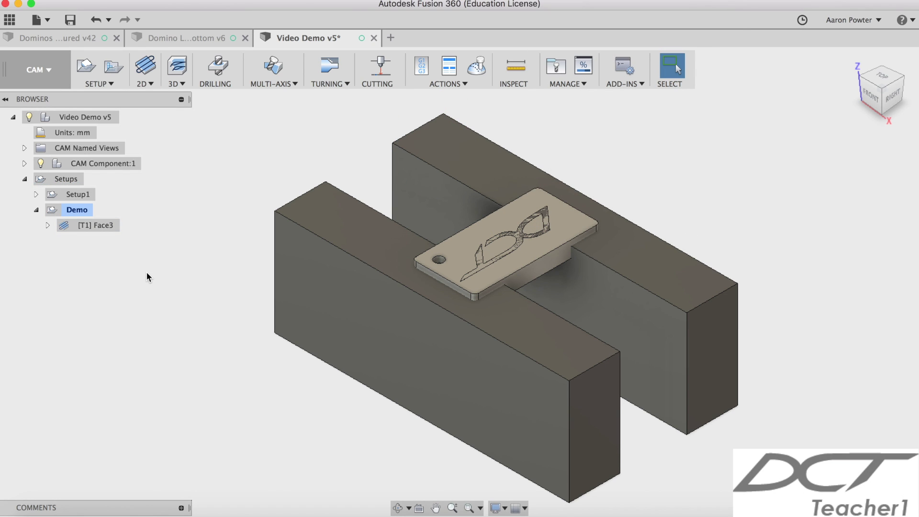
# Step: Start a 2D Contour operation with the SkyfireCNC Ø6 mm 90° spot drill
pyautogui.click(152, 84)
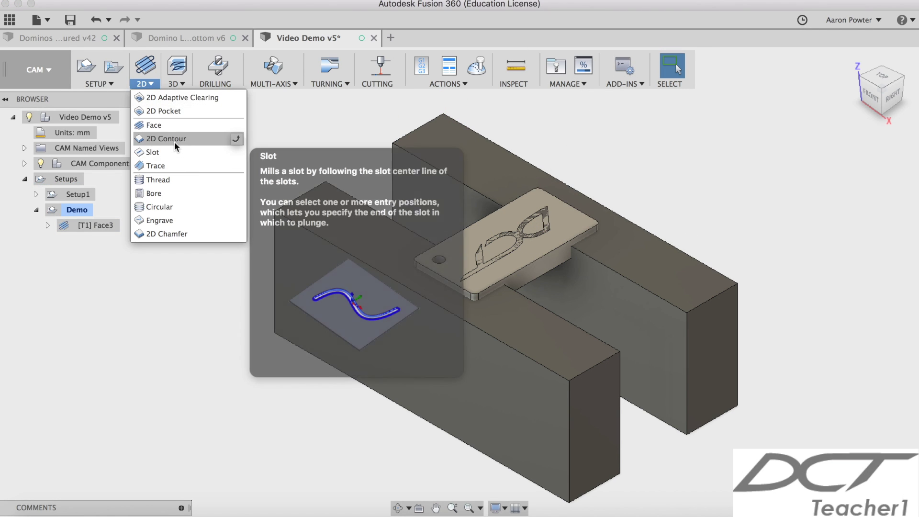
pyautogui.click(174, 141)
pyautogui.click(806, 146)
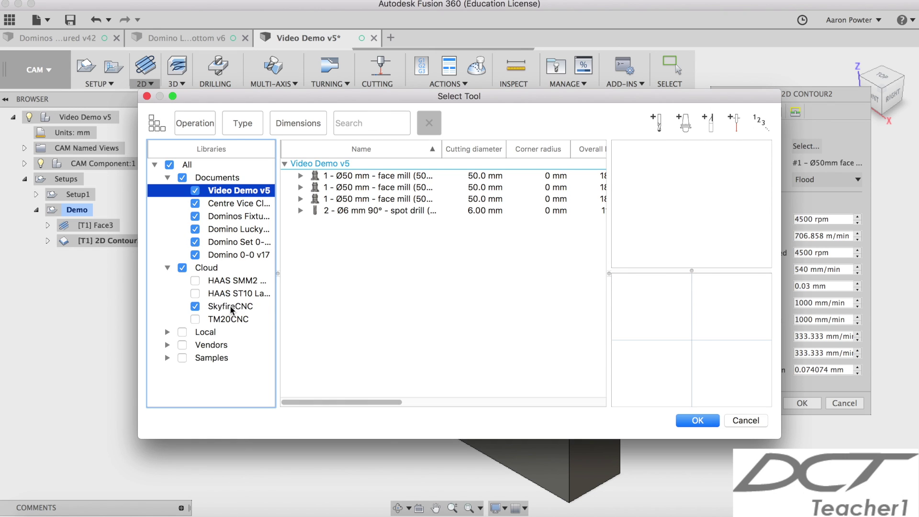
pyautogui.click(231, 307)
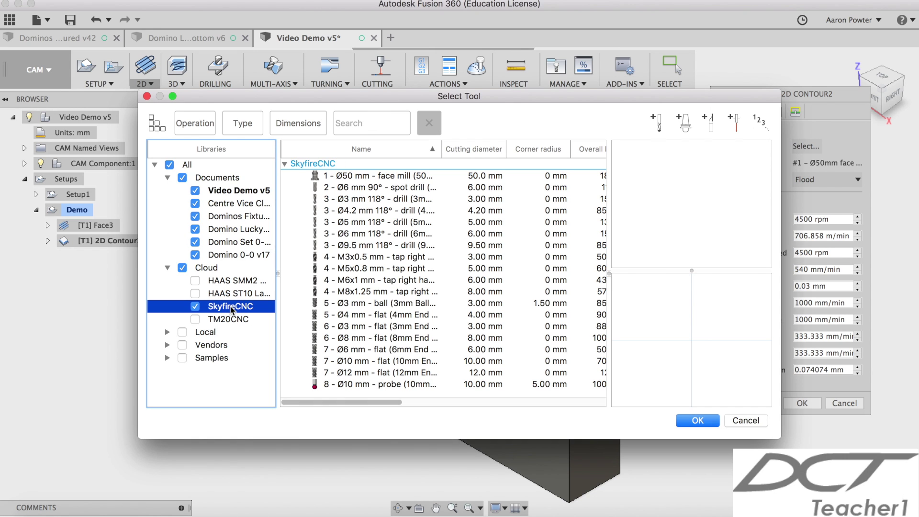
pyautogui.click(357, 189)
pyautogui.click(689, 421)
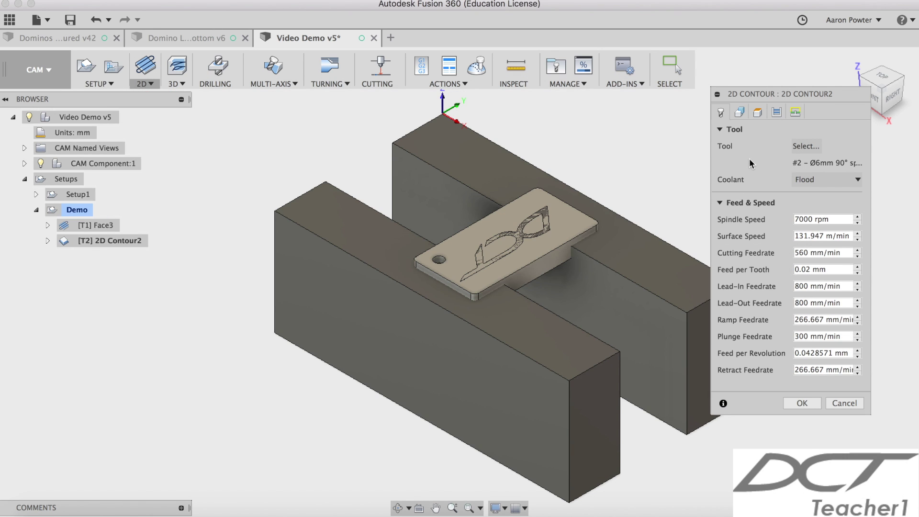
# Step: Chain the plate's outer edge and the keyring hole as contours
pyautogui.click(742, 116)
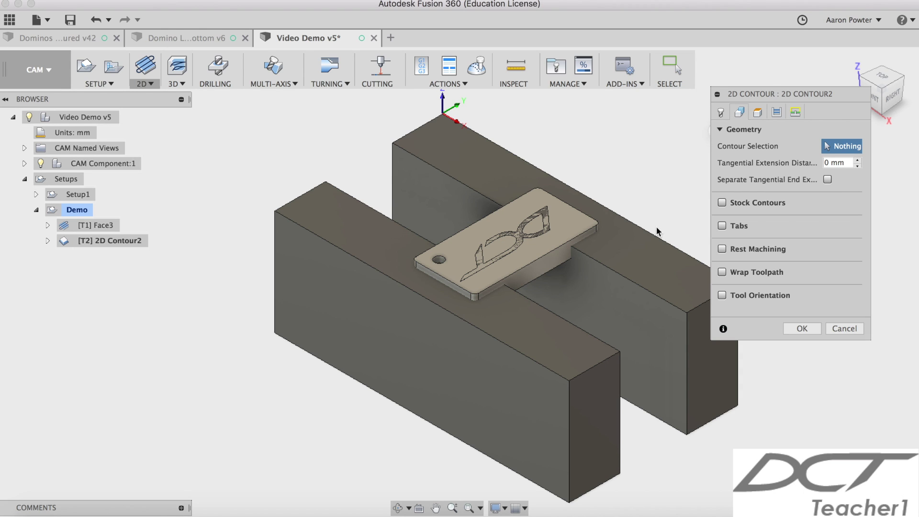
pyautogui.click(555, 246)
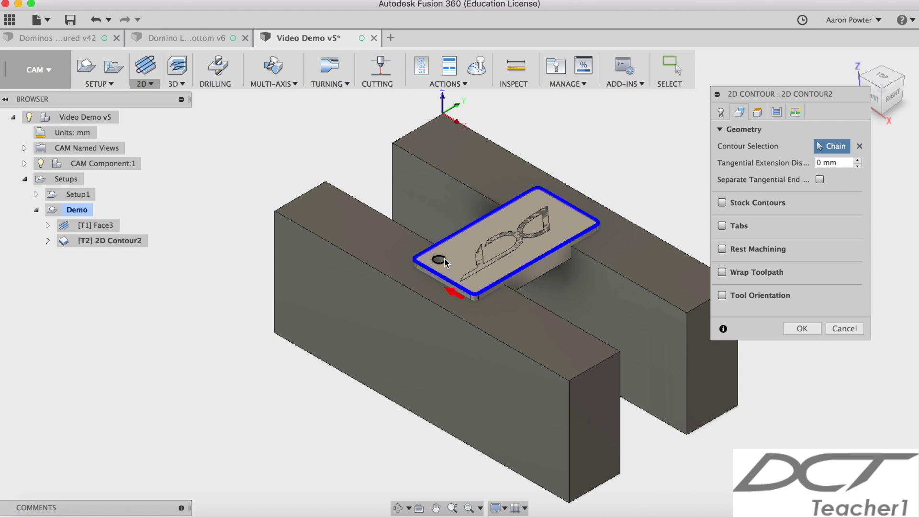
pyautogui.click(443, 258)
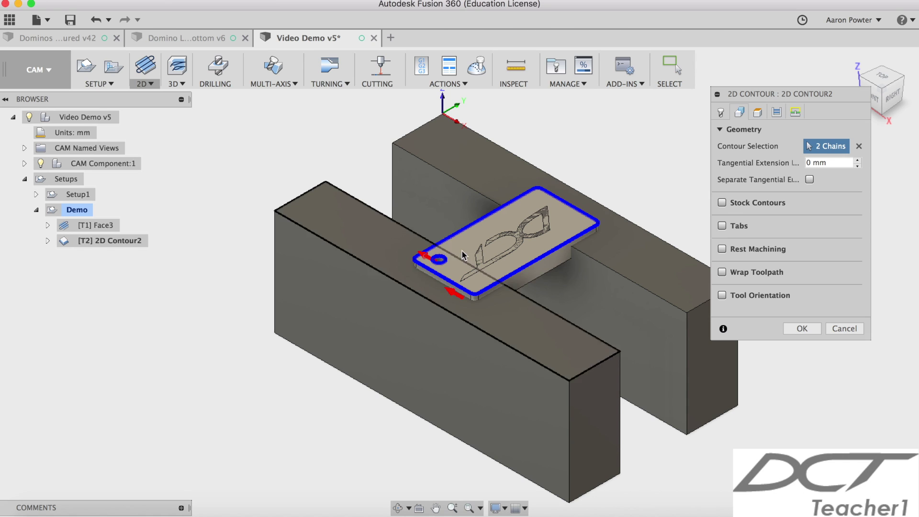
# Step: Set sideways compensation to Right (conventional milling) and generate the 2D Contour2 toolpath
pyautogui.click(765, 112)
pyautogui.click(776, 112)
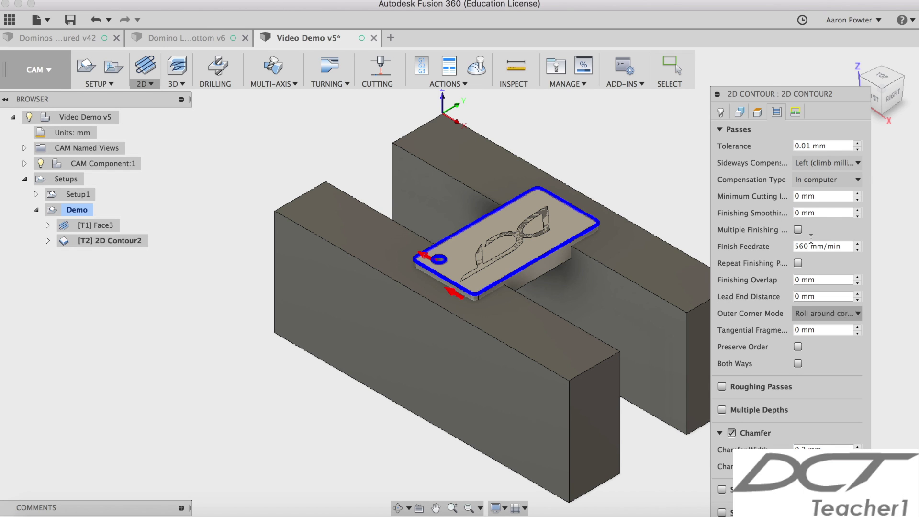
pyautogui.click(796, 113)
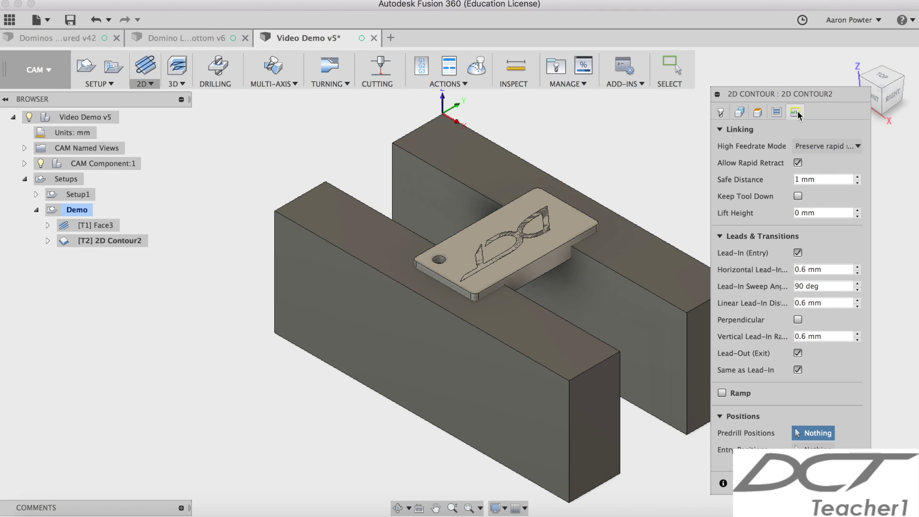
pyautogui.click(777, 112)
pyautogui.click(831, 163)
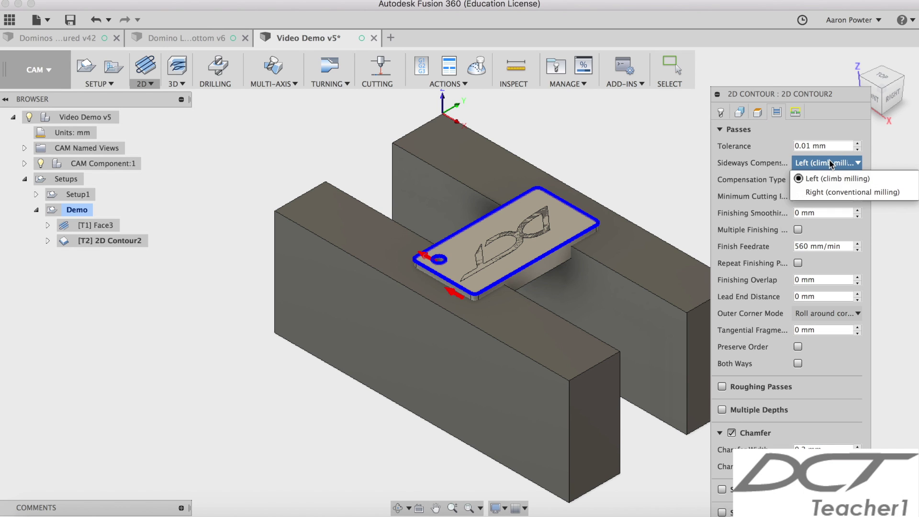
pyautogui.click(829, 192)
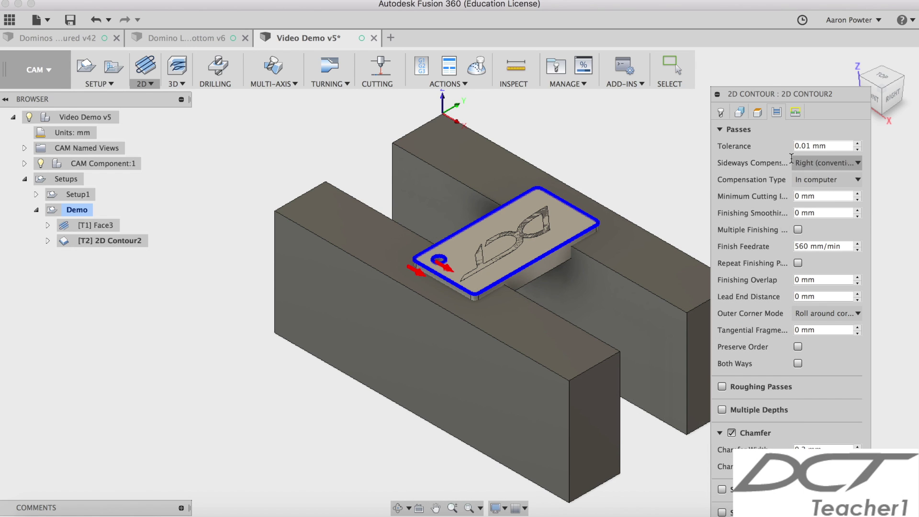
pyautogui.click(720, 113)
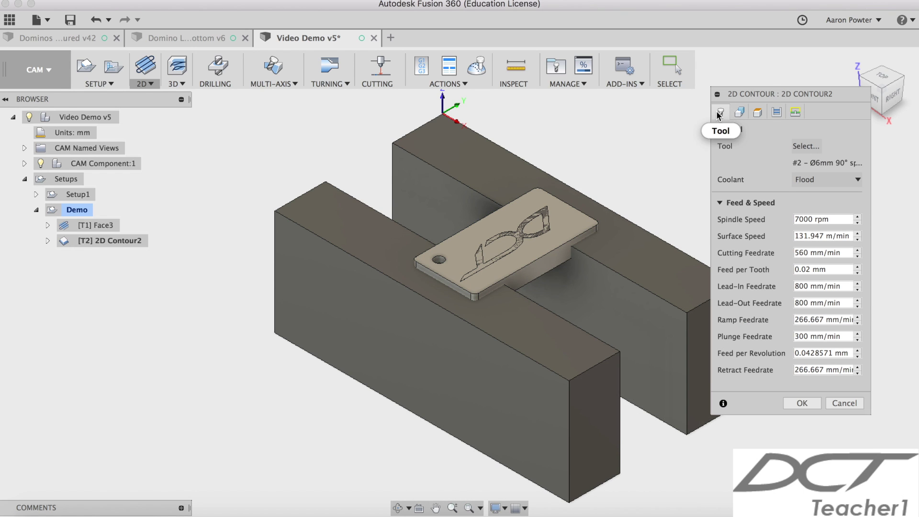
pyautogui.click(814, 403)
# Step: Start an Engrave operation and select both glasses-outline chains
pyautogui.click(246, 392)
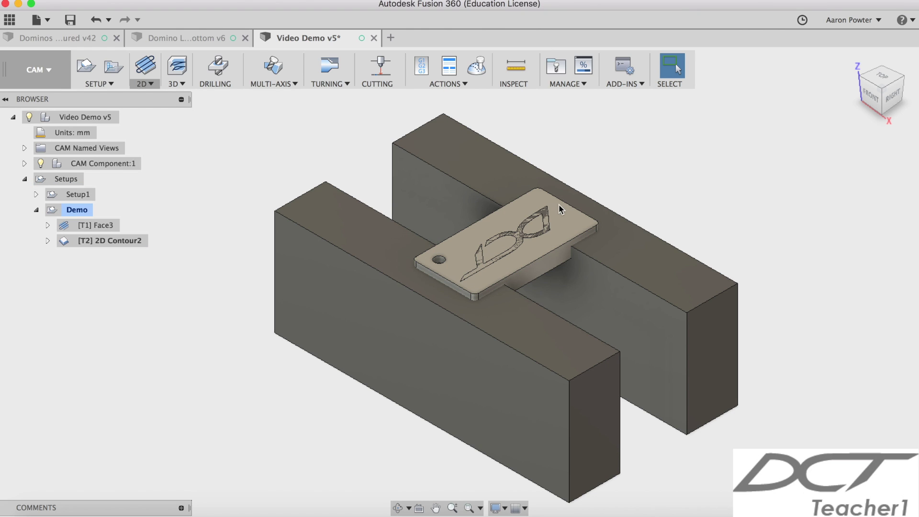
pyautogui.click(150, 85)
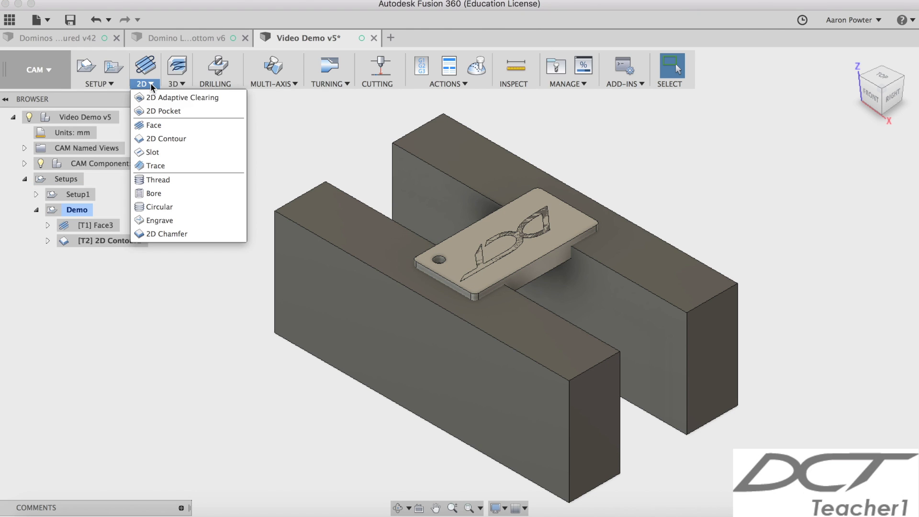
pyautogui.click(163, 220)
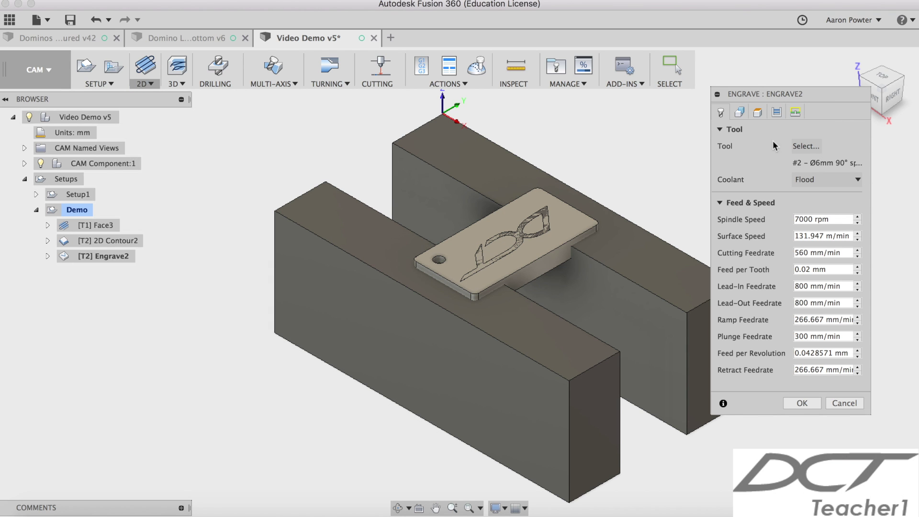
pyautogui.click(740, 113)
pyautogui.scroll(-2, 547, 219)
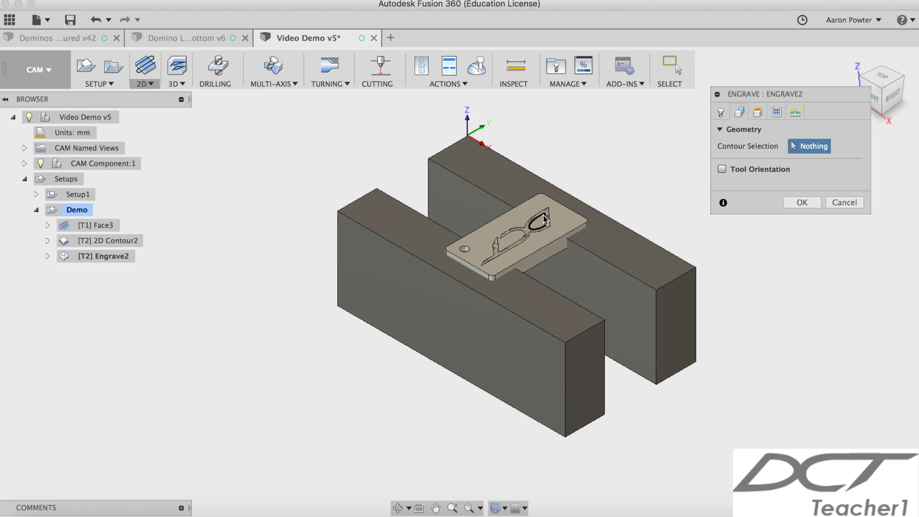
pyautogui.scroll(3, 547, 218)
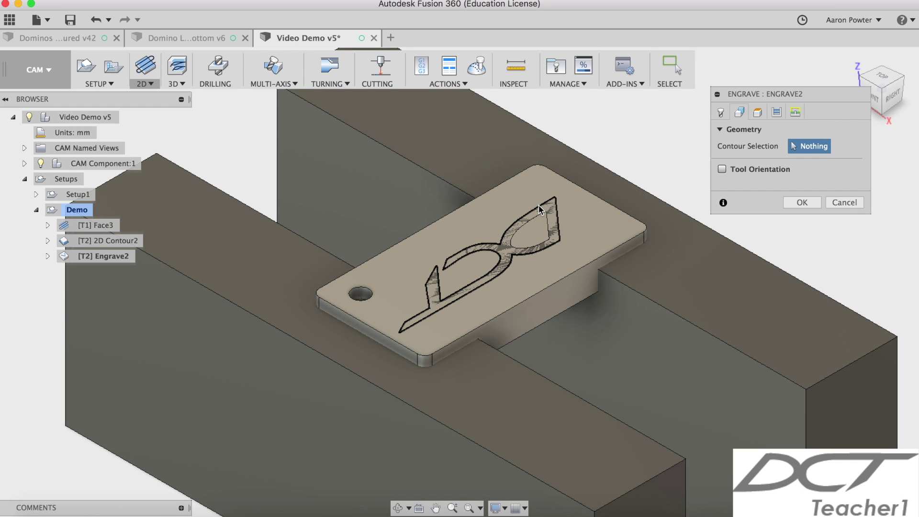
pyautogui.click(537, 217)
pyautogui.click(555, 212)
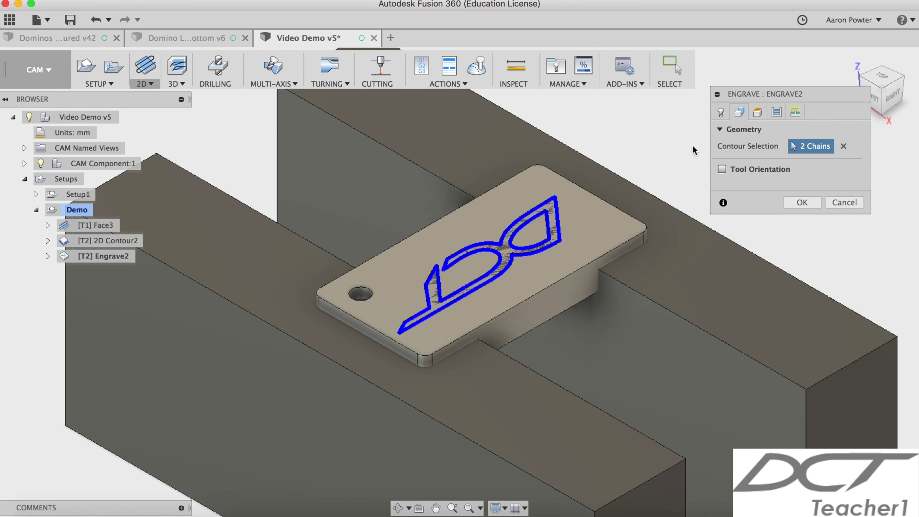
# Step: Set top height offset 0.2 mm and bottom offset -2.5 mm, then generate Engrave2
pyautogui.click(758, 113)
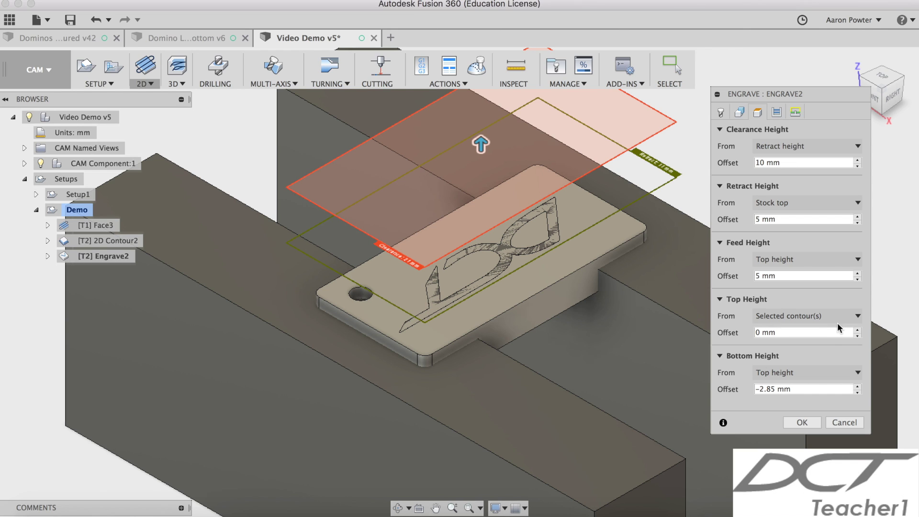
pyautogui.click(758, 334)
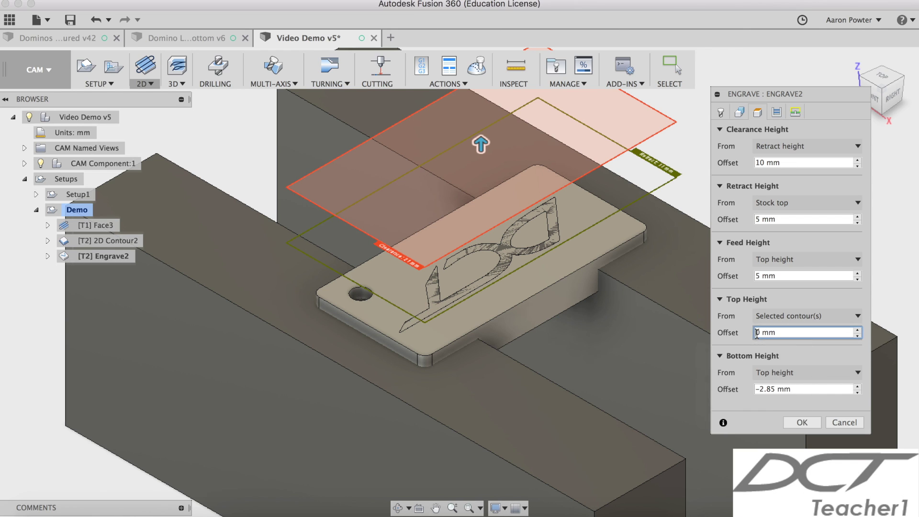
pyautogui.write('0.25')
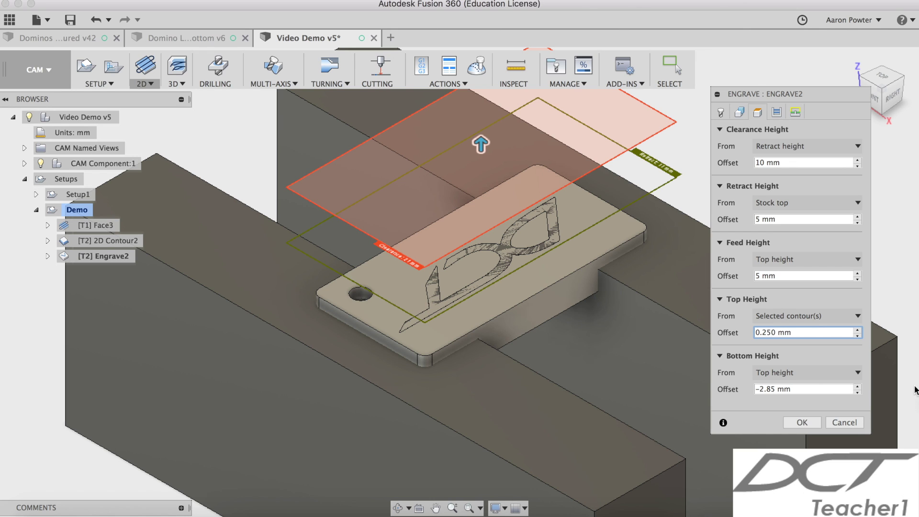
pyautogui.press('BackSpace')
pyautogui.click(772, 389)
pyautogui.press('BackSpace')
pyautogui.click(777, 112)
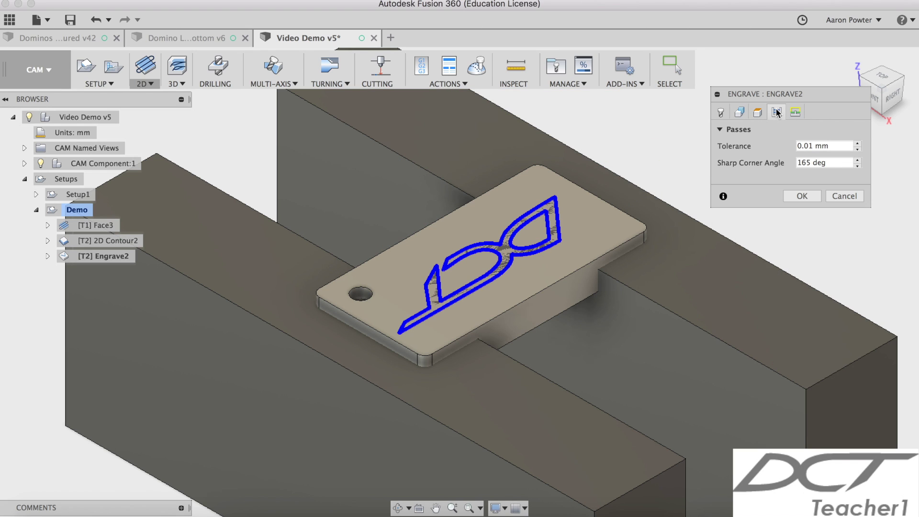
pyautogui.click(795, 112)
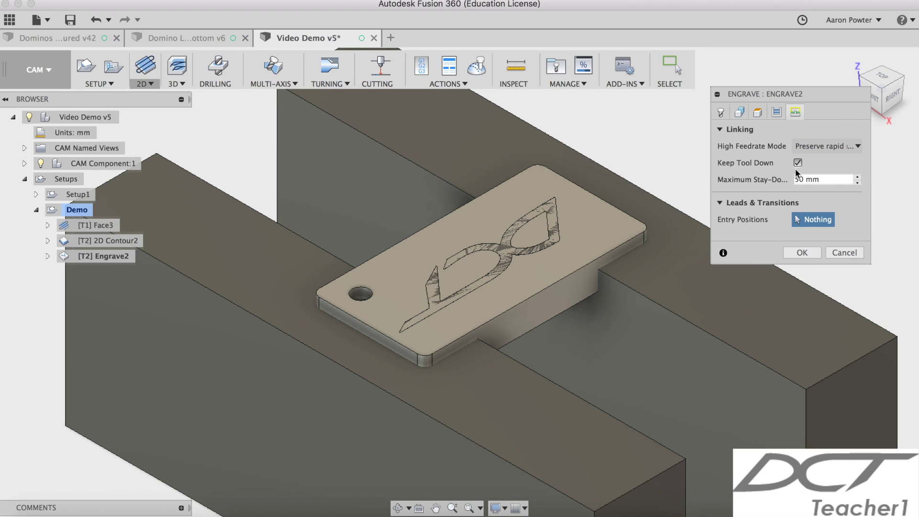
pyautogui.click(802, 254)
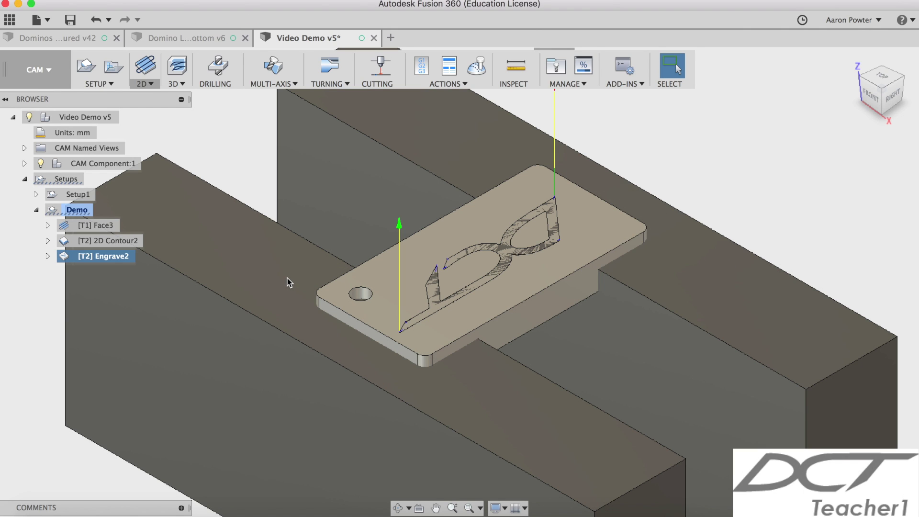
# Step: Add another Face operation using the SkyfireCNC Ø50 mm face mill
pyautogui.click(722, 108)
pyautogui.scroll(3, 651, 231)
pyautogui.scroll(-5, 651, 231)
pyautogui.moveTo(651, 231); pyautogui.dragTo(618, 220, button='middle')
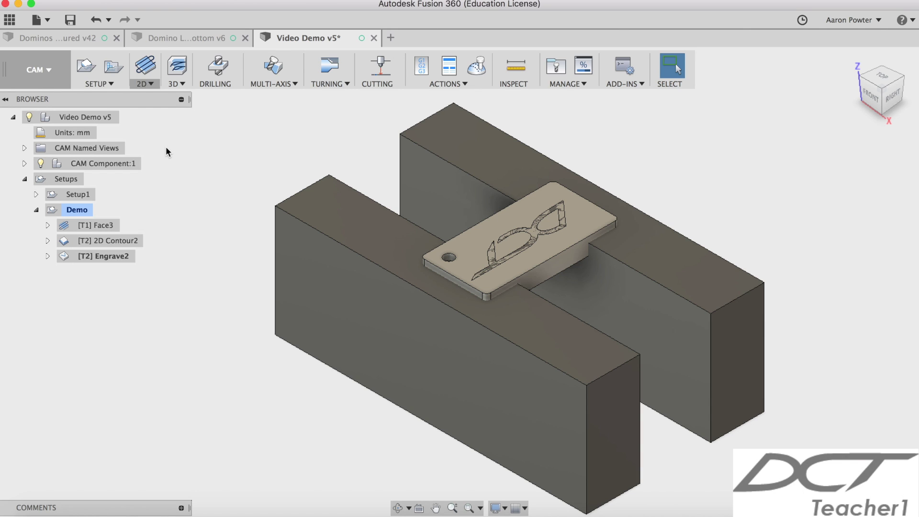
pyautogui.click(143, 85)
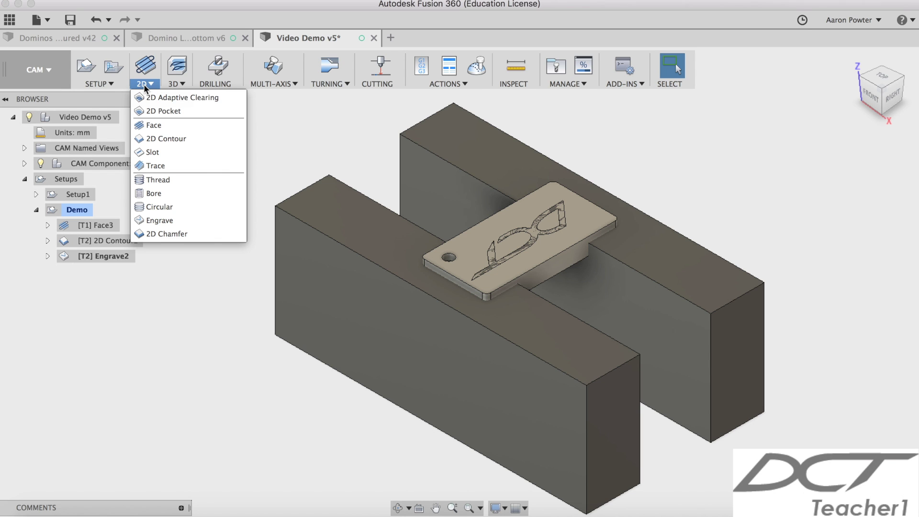
pyautogui.click(165, 125)
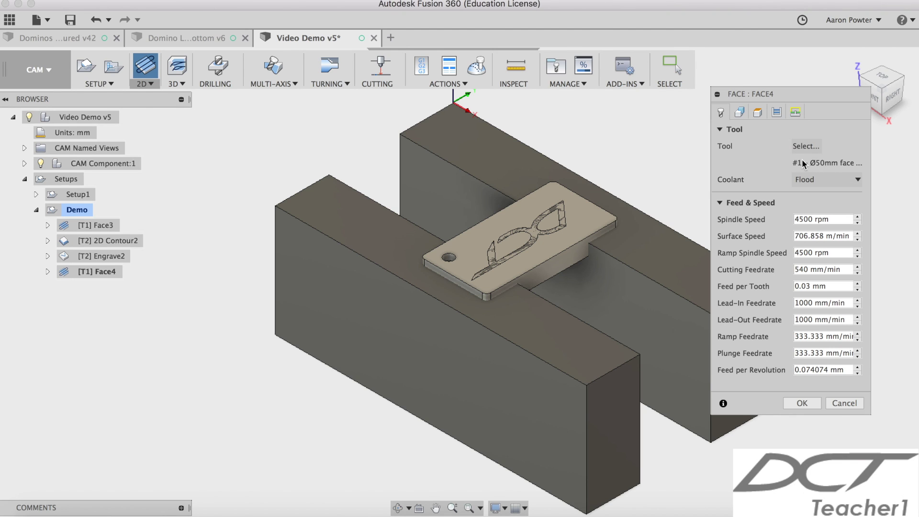
pyautogui.click(803, 146)
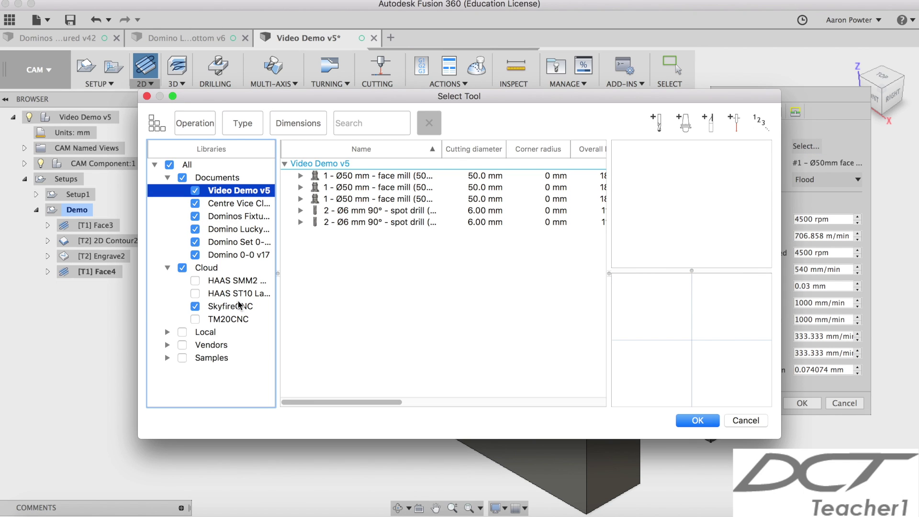
pyautogui.click(238, 306)
pyautogui.click(346, 176)
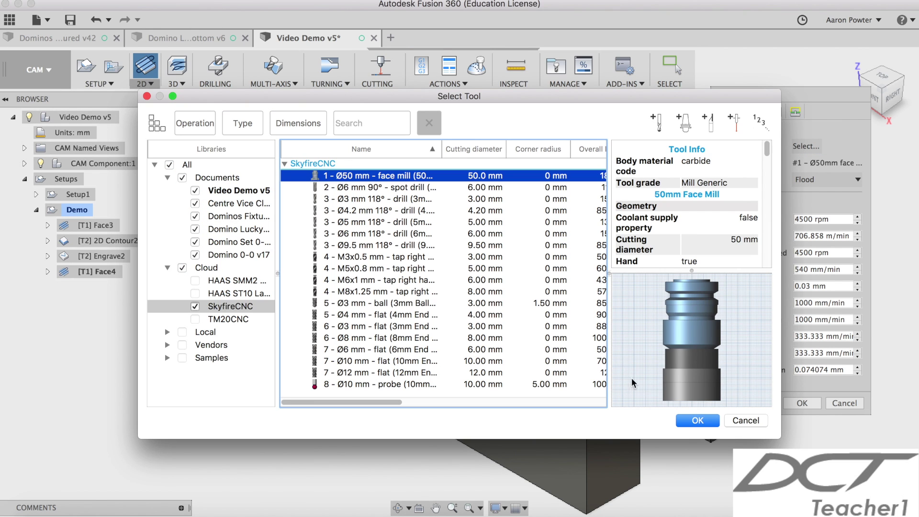
pyautogui.click(697, 420)
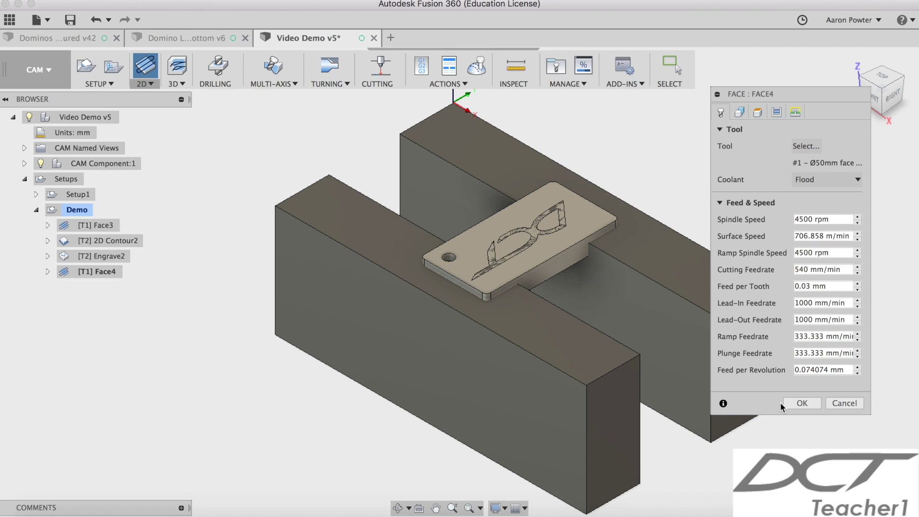
# Step: Set pass extension to 20 mm, enable Extend Before Retract, and generate Face4
pyautogui.click(776, 112)
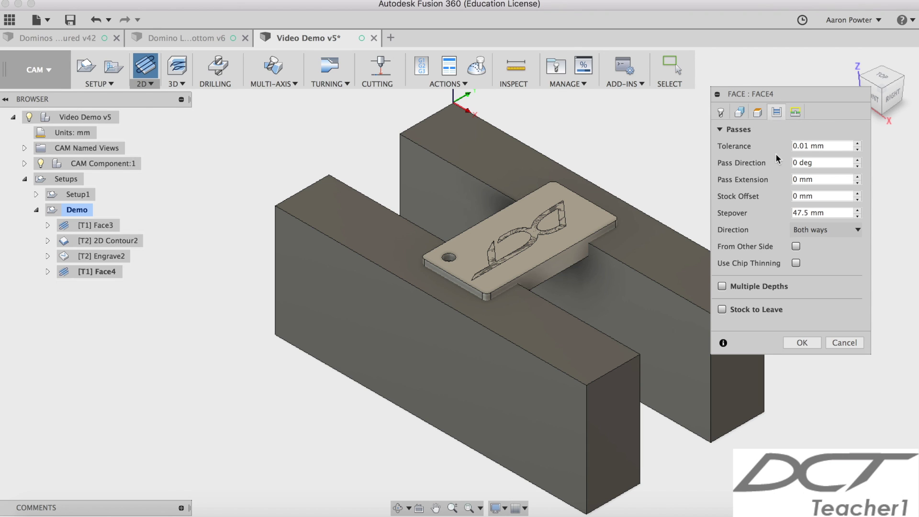
pyautogui.click(795, 179)
pyautogui.write('2')
pyautogui.click(795, 112)
pyautogui.click(798, 213)
pyautogui.click(808, 353)
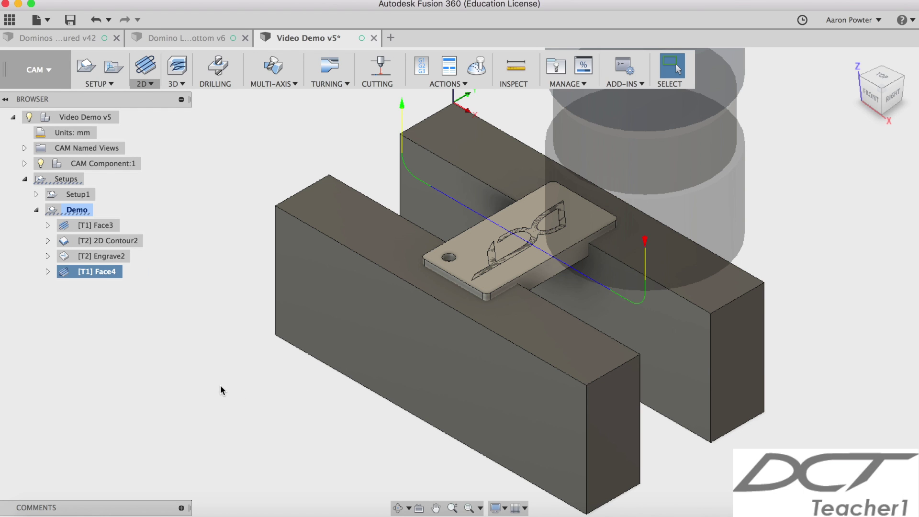
pyautogui.click(77, 210)
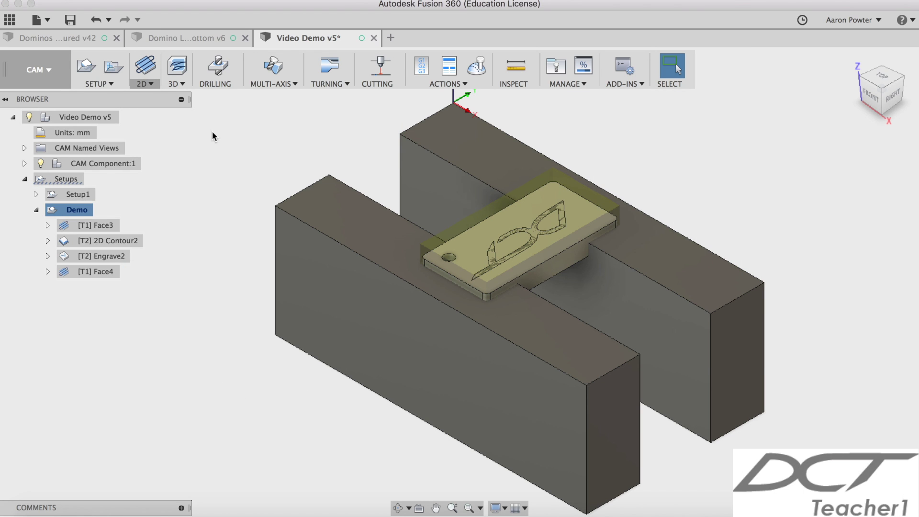
pyautogui.click(476, 66)
pyautogui.click(737, 254)
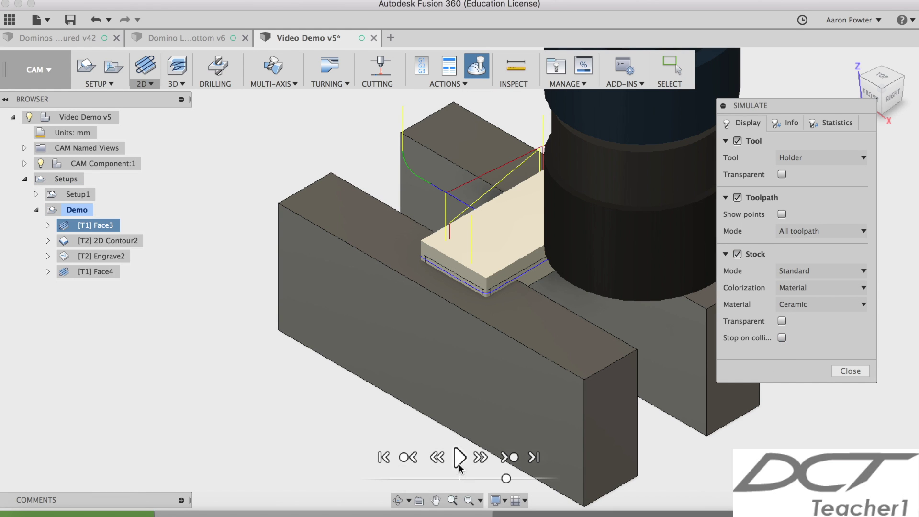
pyautogui.scroll(3, 425, 386)
pyautogui.scroll(-3, 416, 364)
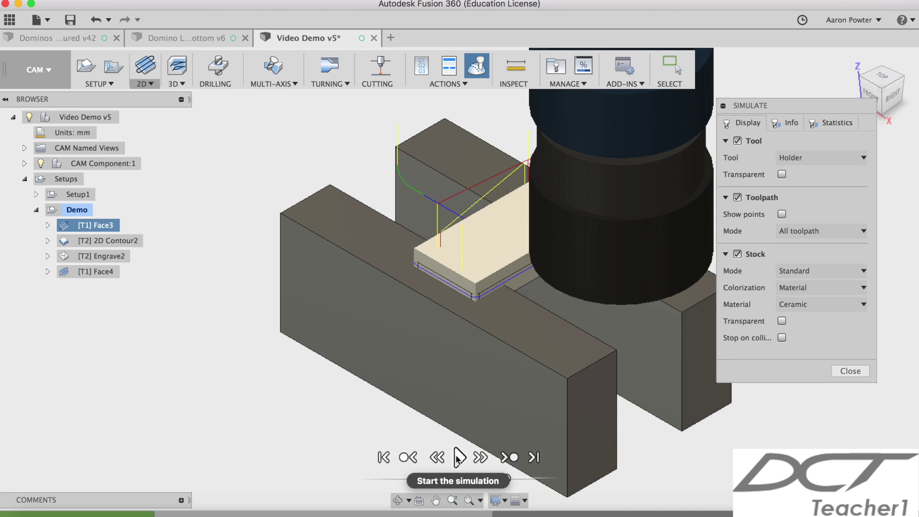
pyautogui.click(458, 457)
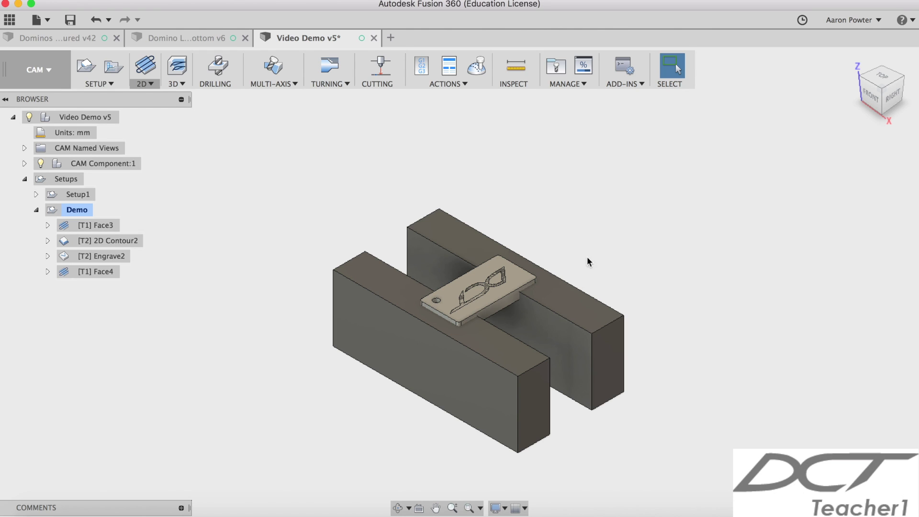
# Step: Post-process the Engrave2 operation with the default post settings
pyautogui.click(122, 256)
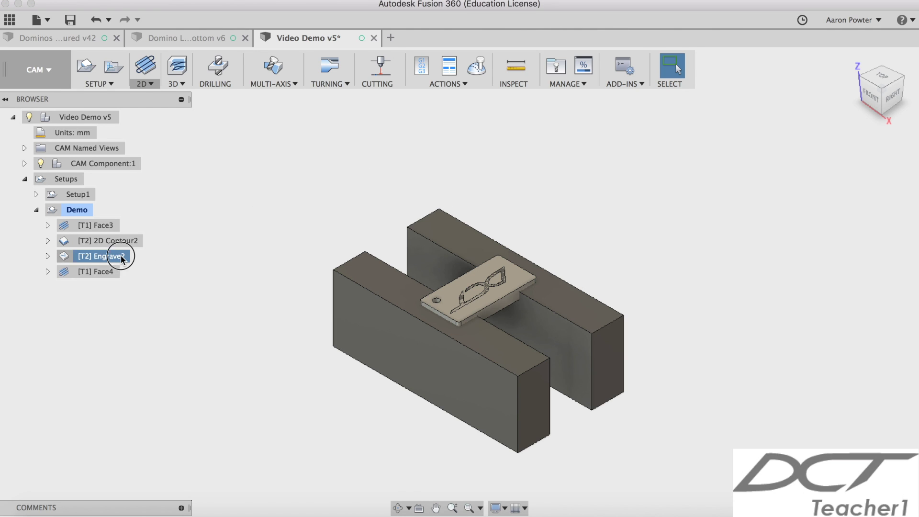
pyautogui.click(419, 72)
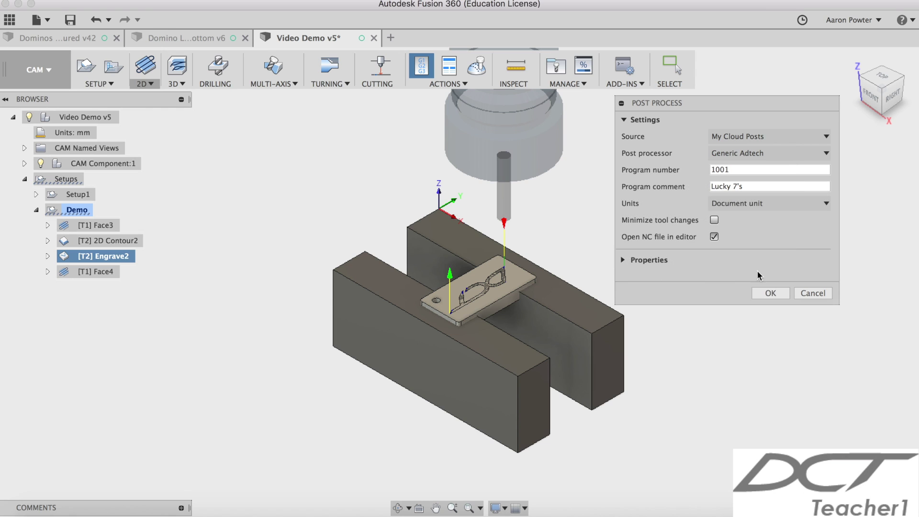
pyautogui.click(769, 292)
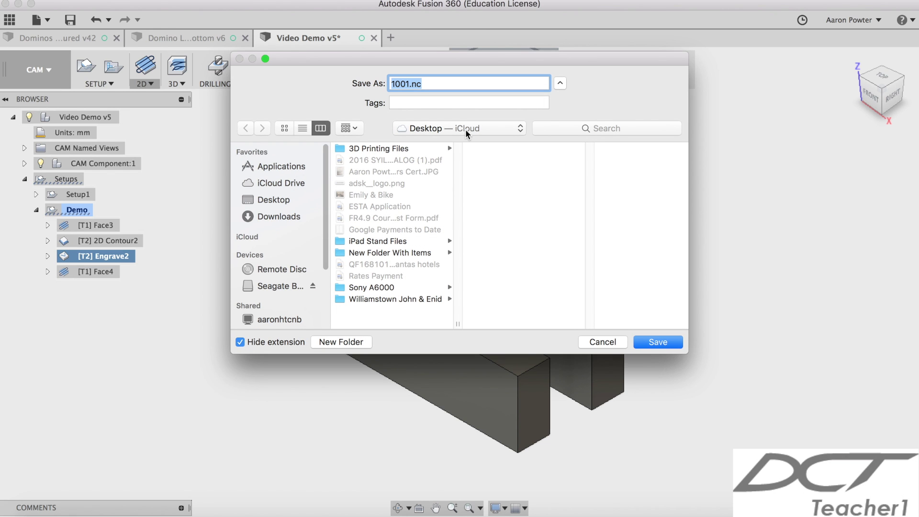
# Step: Save the posted G-code as 01DomBot.nc
pyautogui.press('Right')
pyautogui.press('BackSpace')
pyautogui.press('BackSpace')
pyautogui.press('BackSpace')
pyautogui.press('BackSpace')
pyautogui.write('01DomBot')
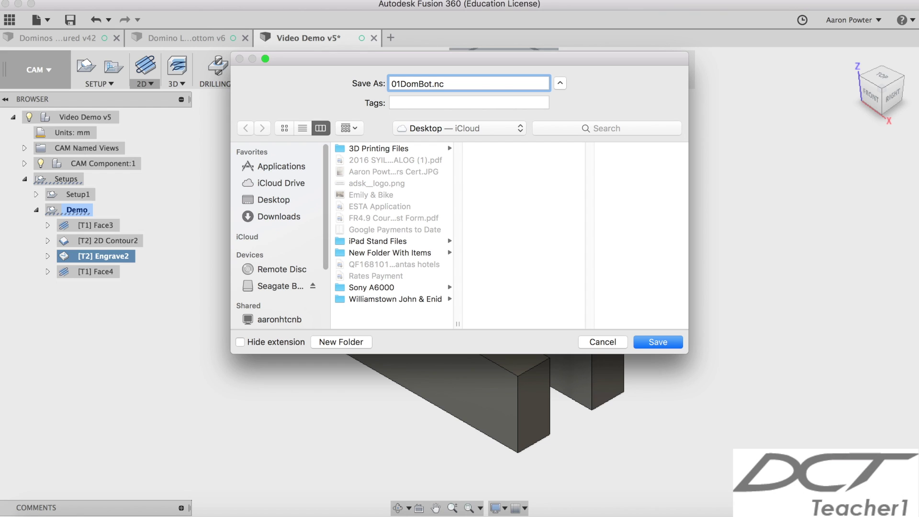
pyautogui.click(654, 341)
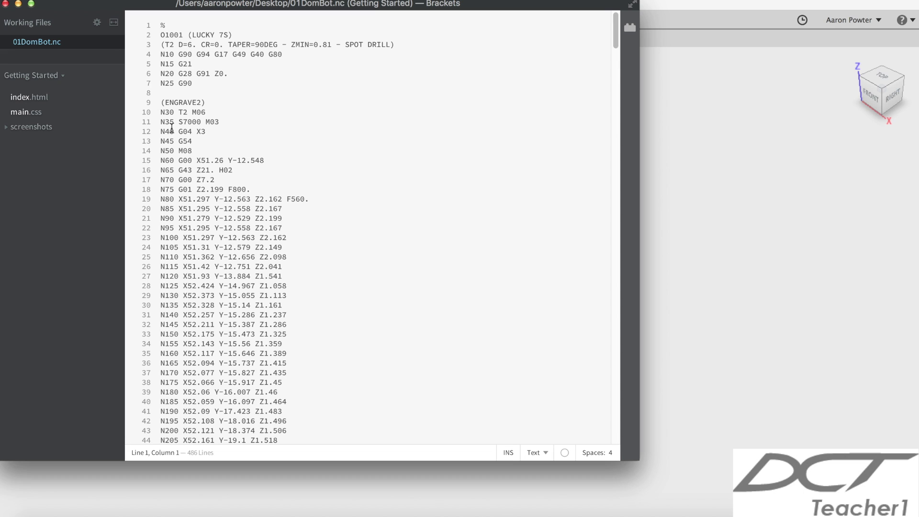
# Step: Change tool T2 to T5 and H02 to H05 in 01DomBot.nc, then save
pyautogui.click(187, 111)
pyautogui.press('BackSpace')
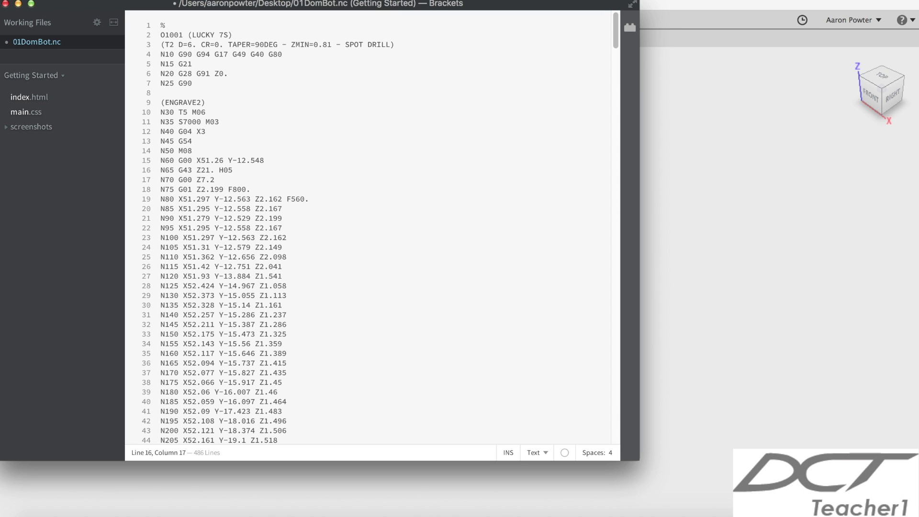
pyautogui.click(89, 1)
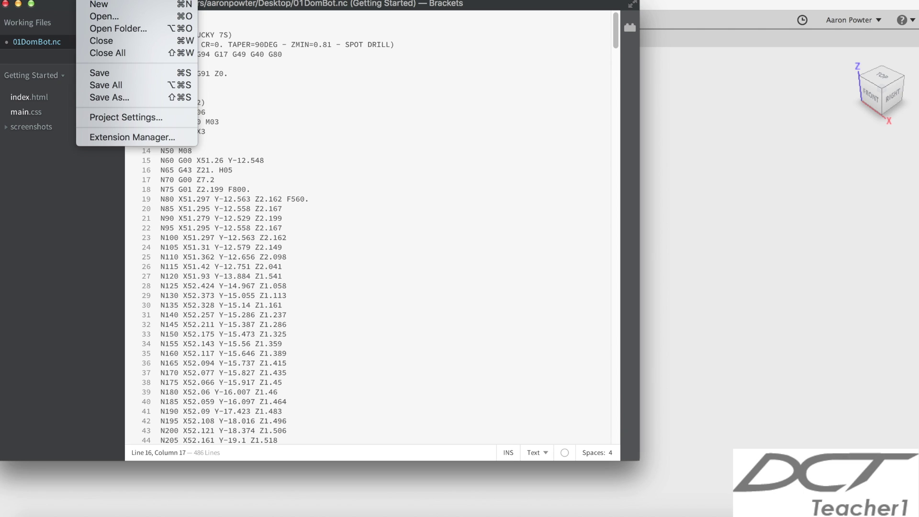
pyautogui.click(104, 73)
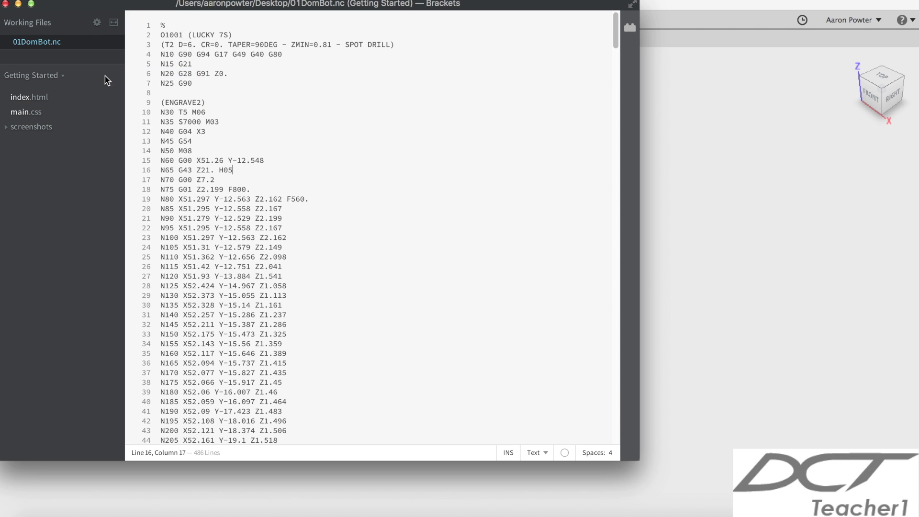